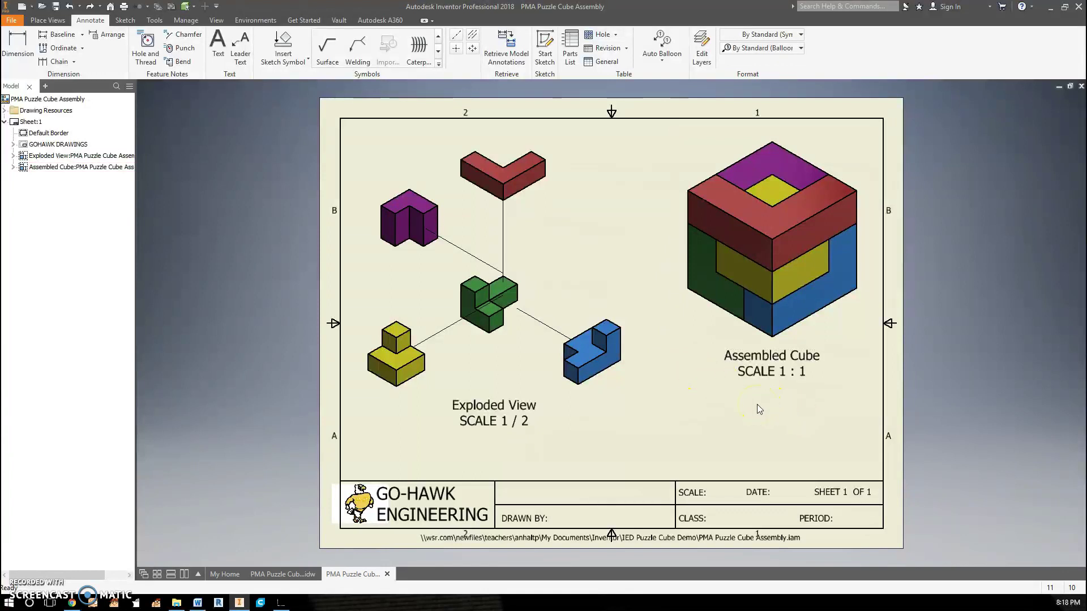
Start Auto Balloon on the exploded view and select all five puzzle pieces.
click(283, 574)
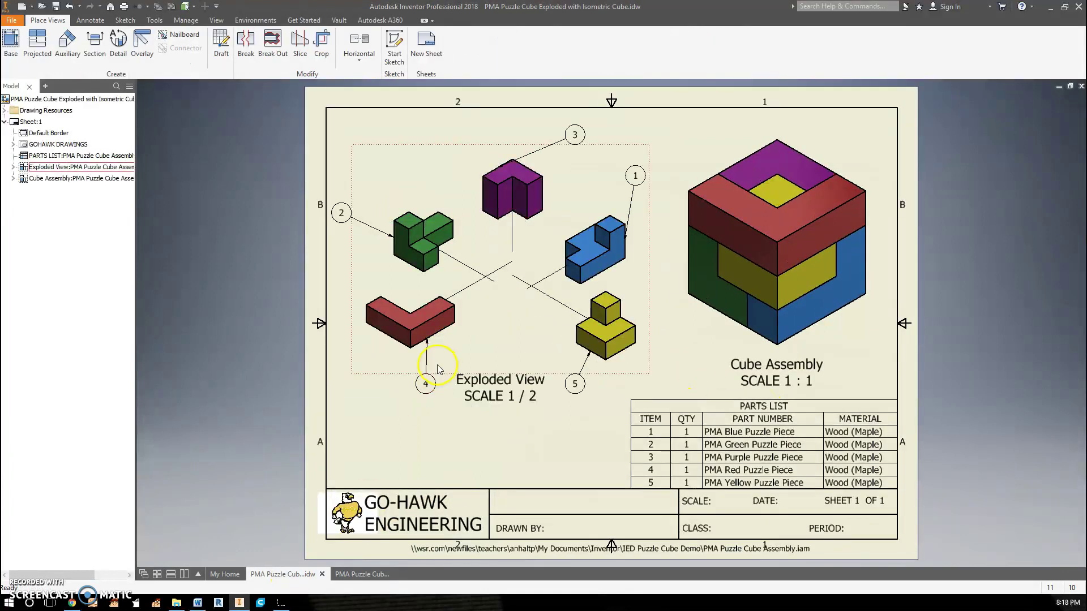
click(363, 575)
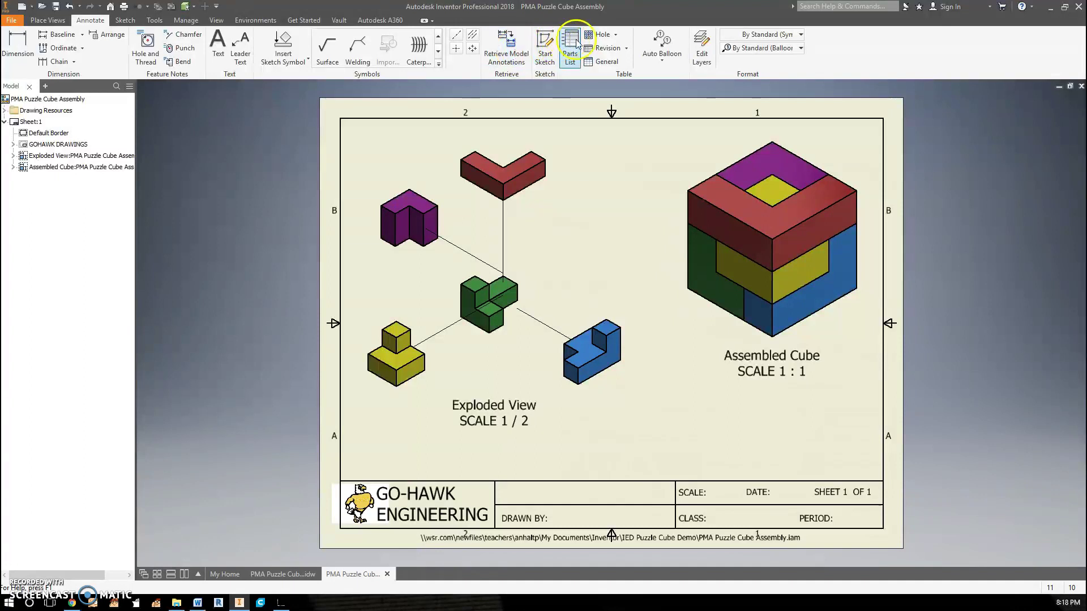
click(659, 61)
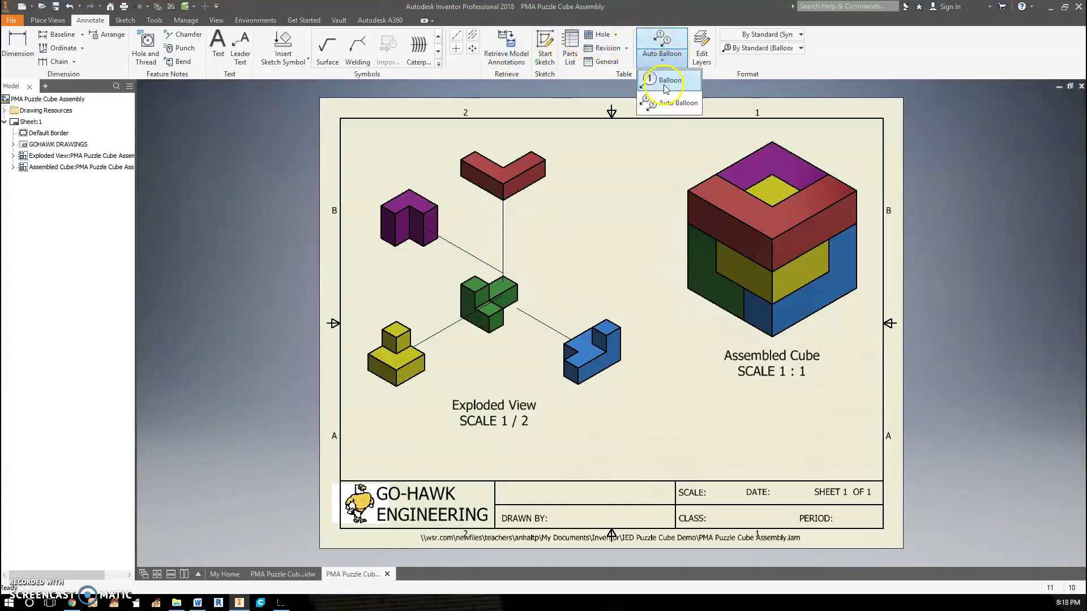
click(659, 85)
click(660, 61)
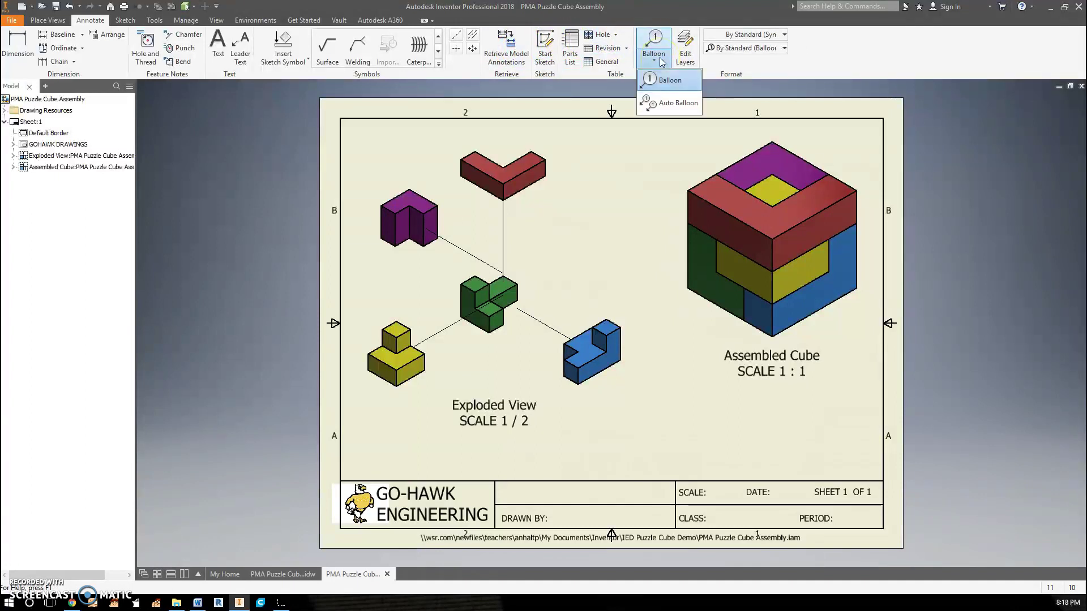
click(667, 103)
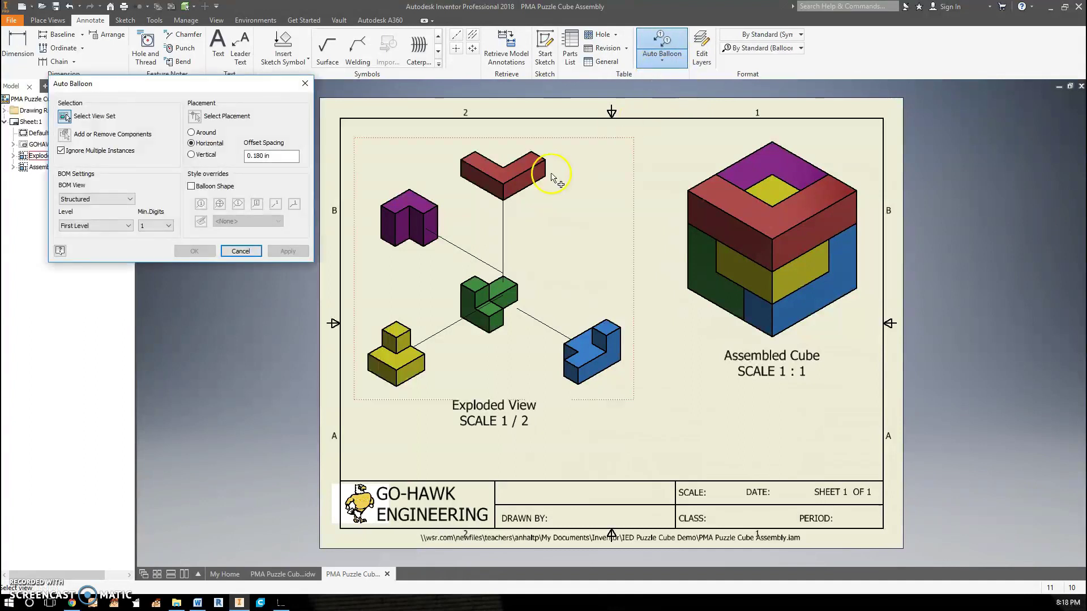
click(416, 141)
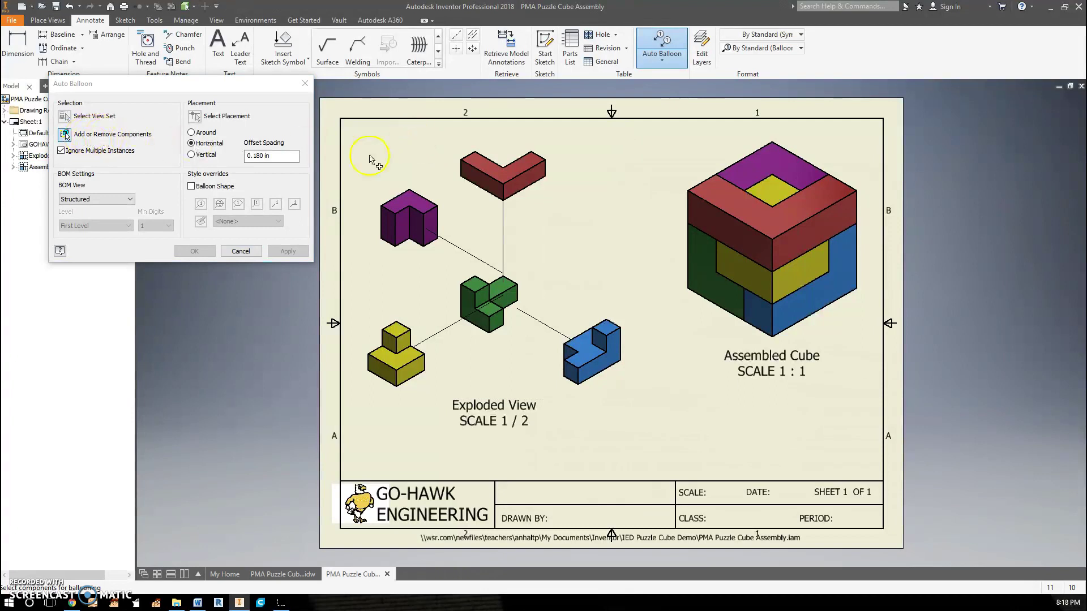
drag(373, 150, 657, 435)
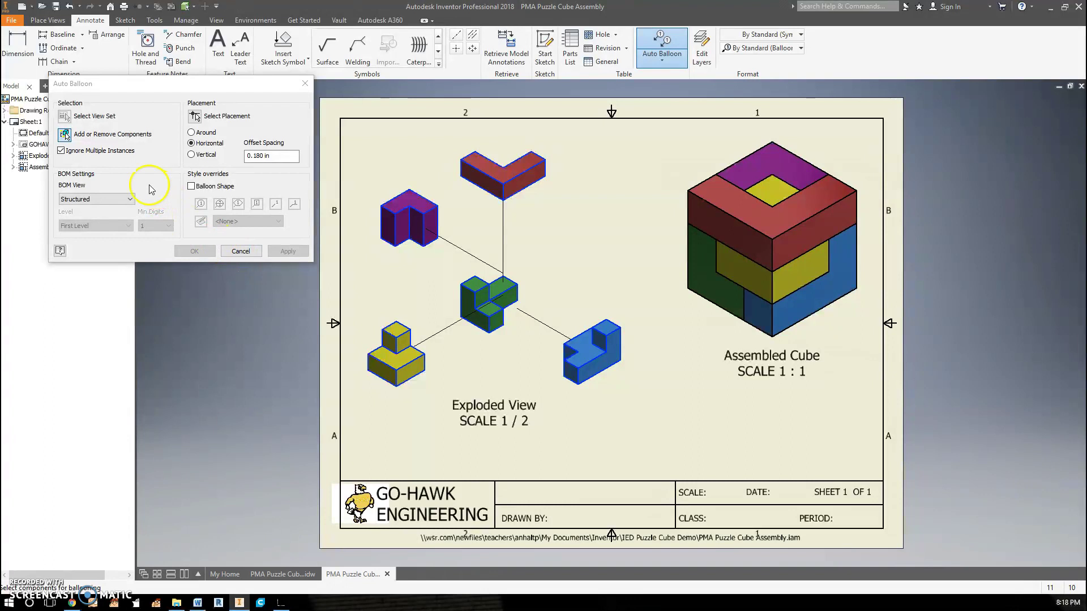
Set BOM View to Parts Only and place the balloons Around the exploded view.
click(128, 200)
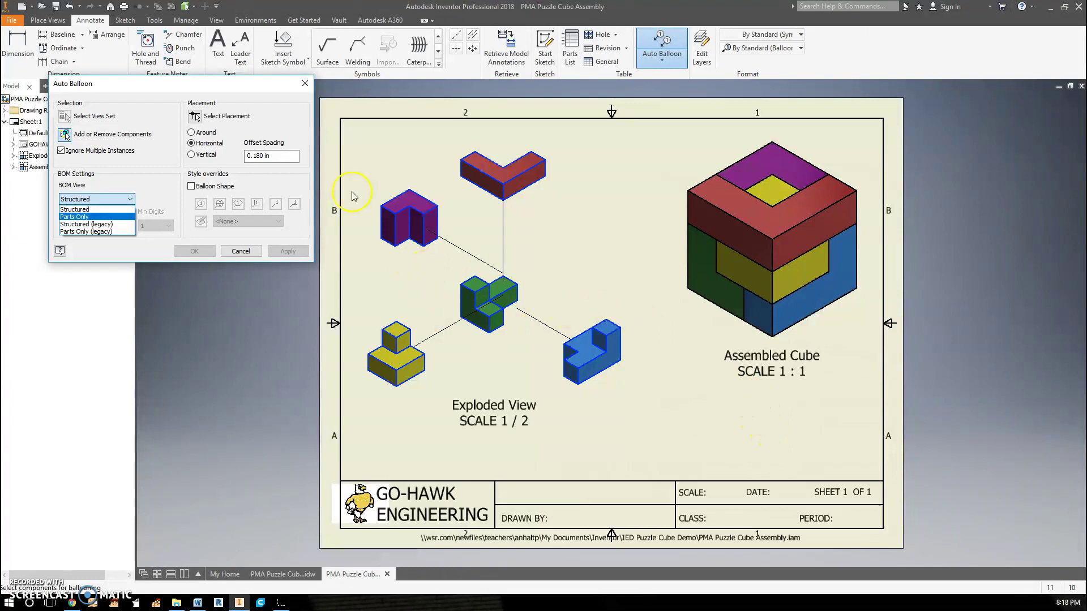
click(103, 216)
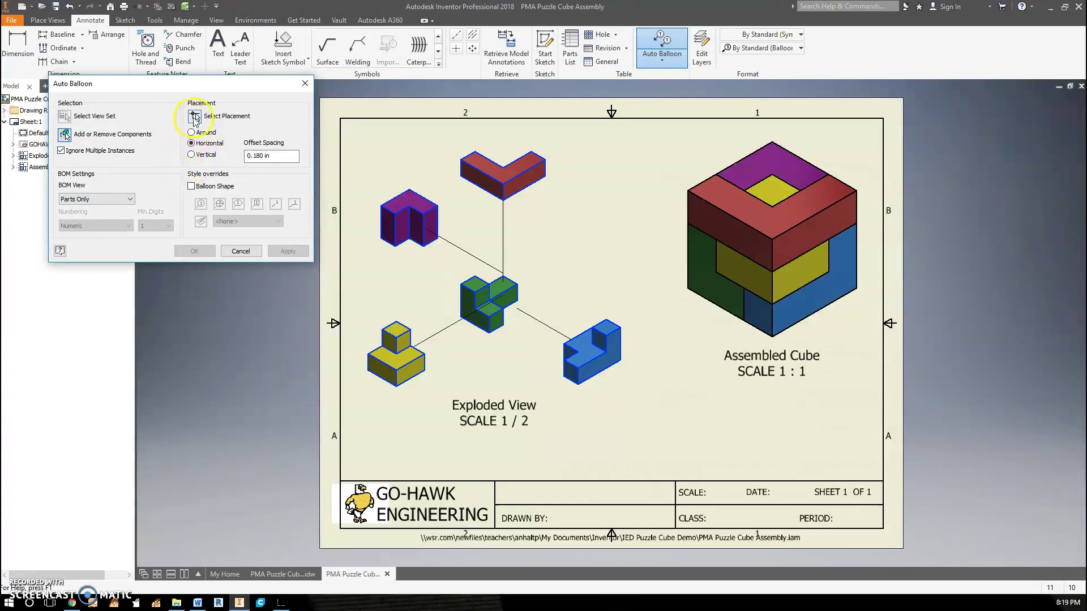
click(194, 117)
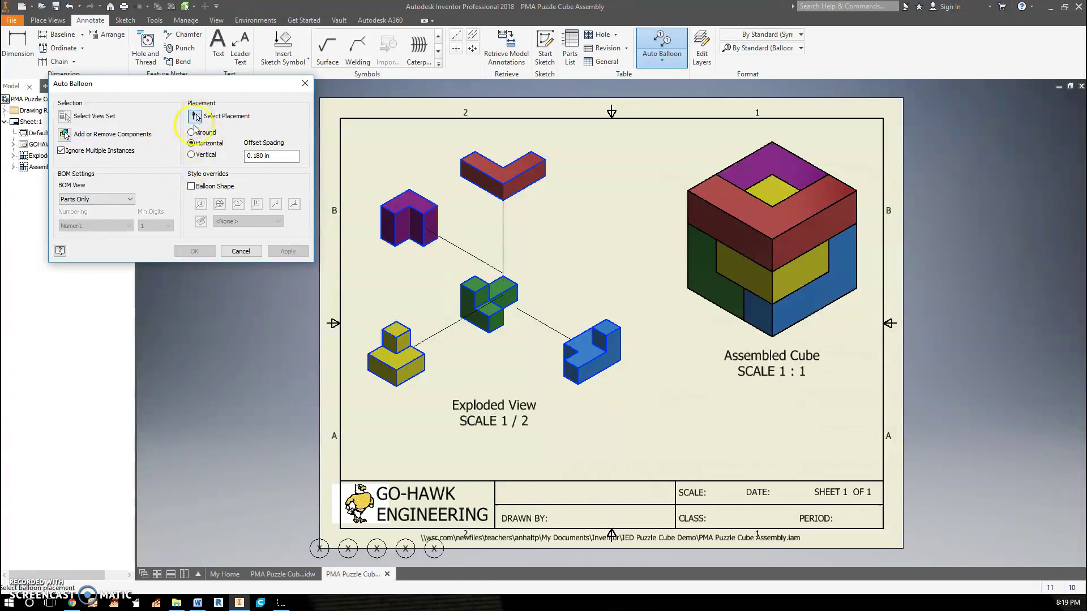
click(191, 154)
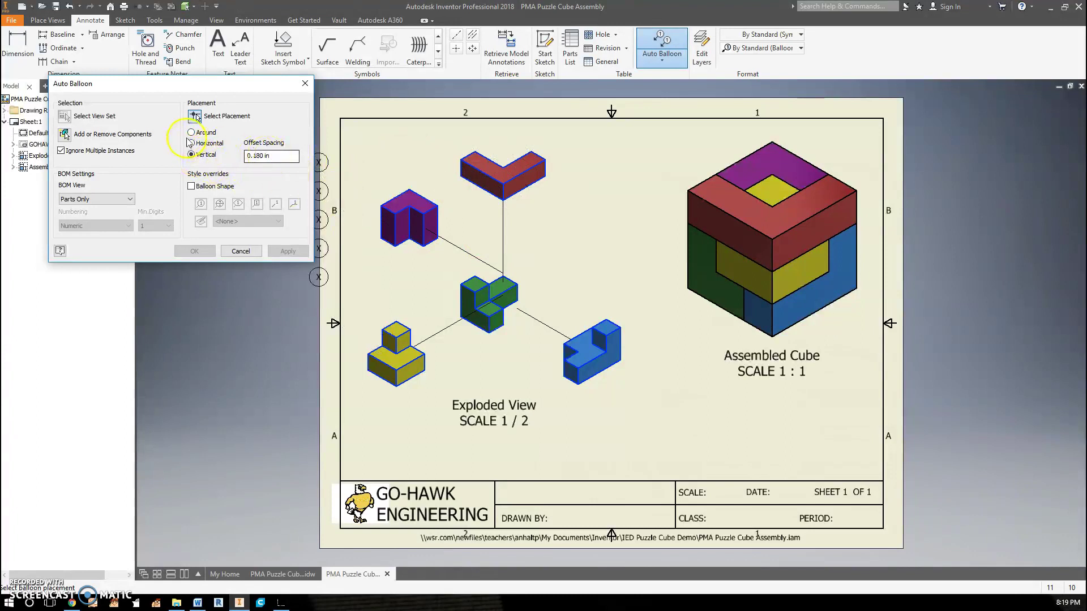
click(191, 132)
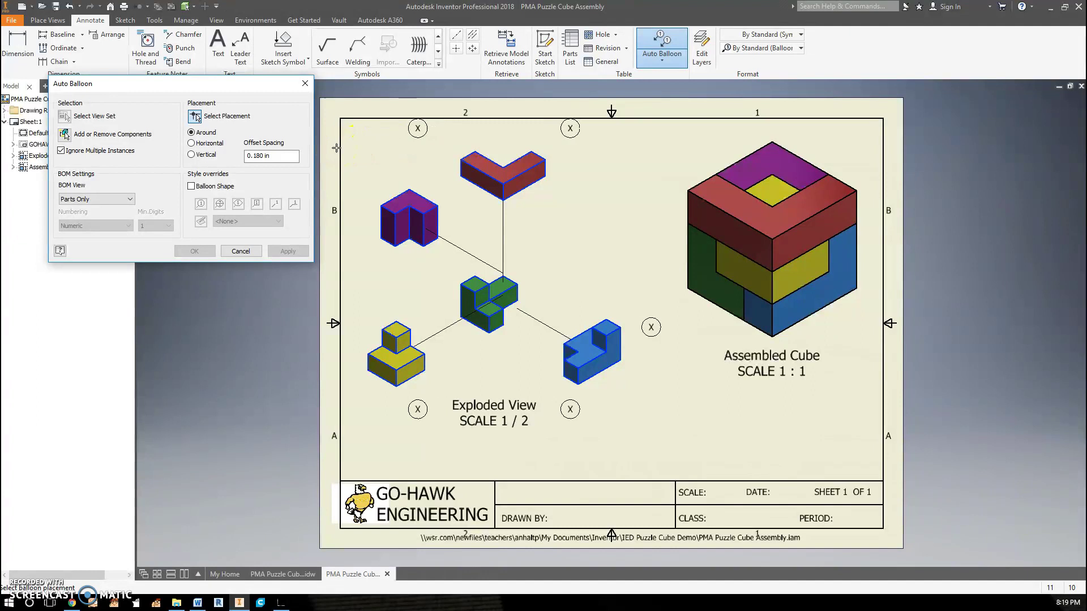
click(363, 161)
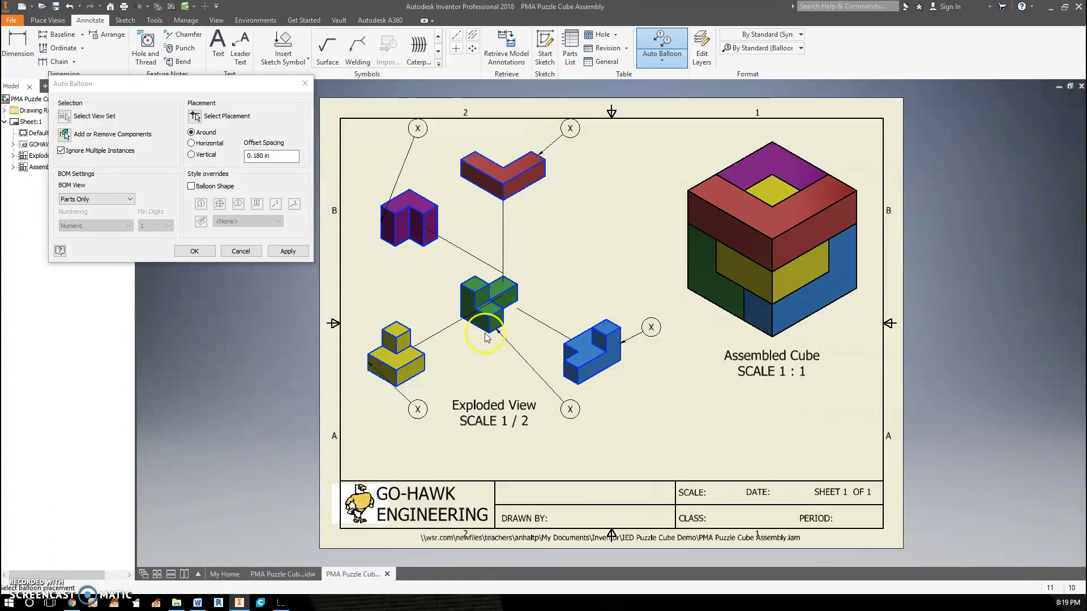
Apply the balloons and move balloon 5 closer beside the yellow piece.
click(194, 251)
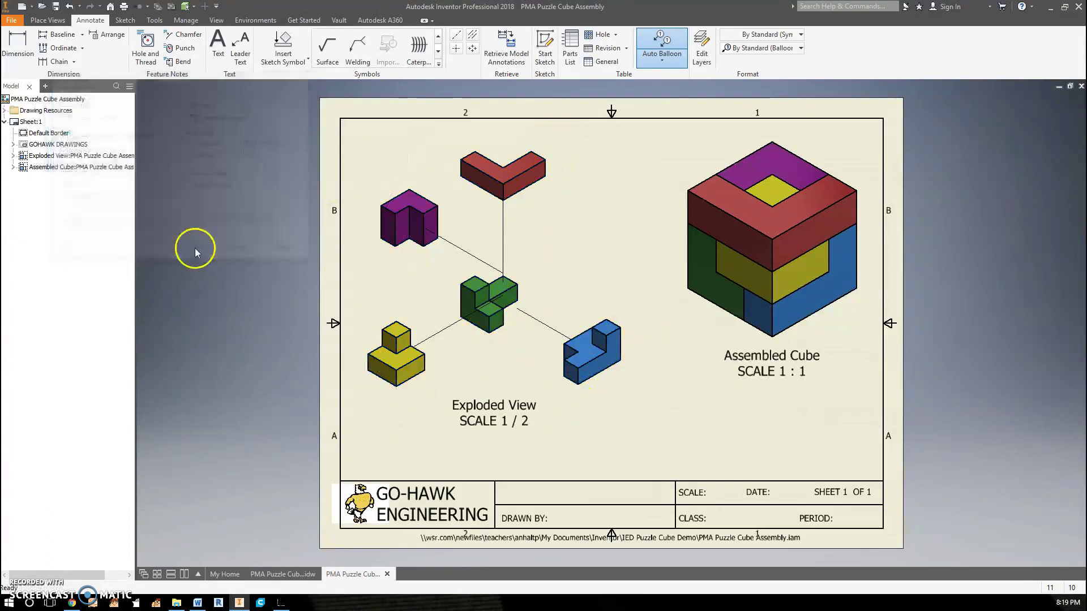
scroll(391, 388, up, 6)
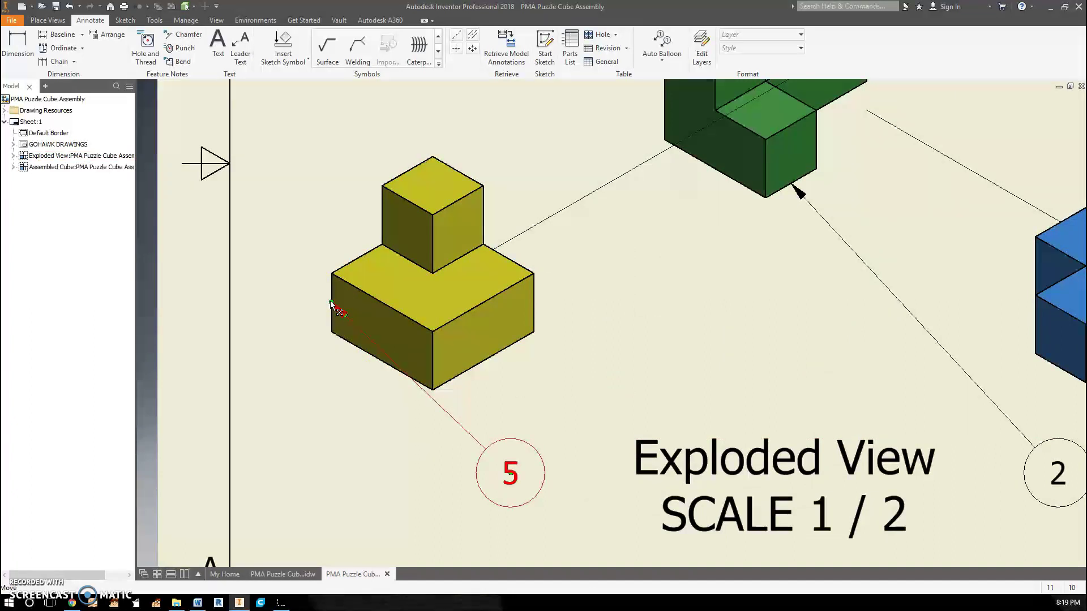
drag(331, 304, 447, 384)
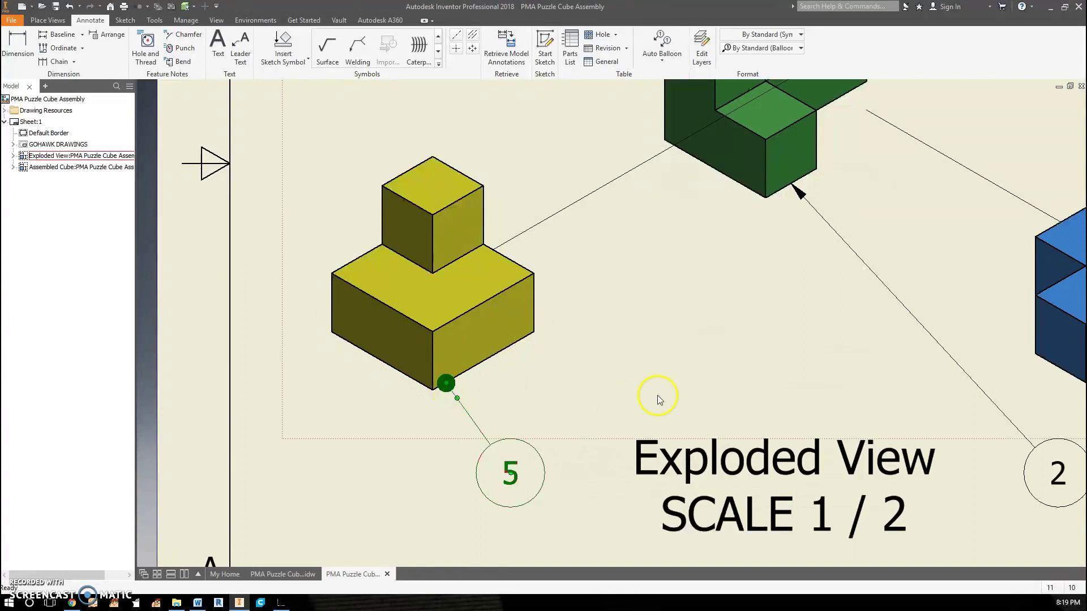
click(616, 398)
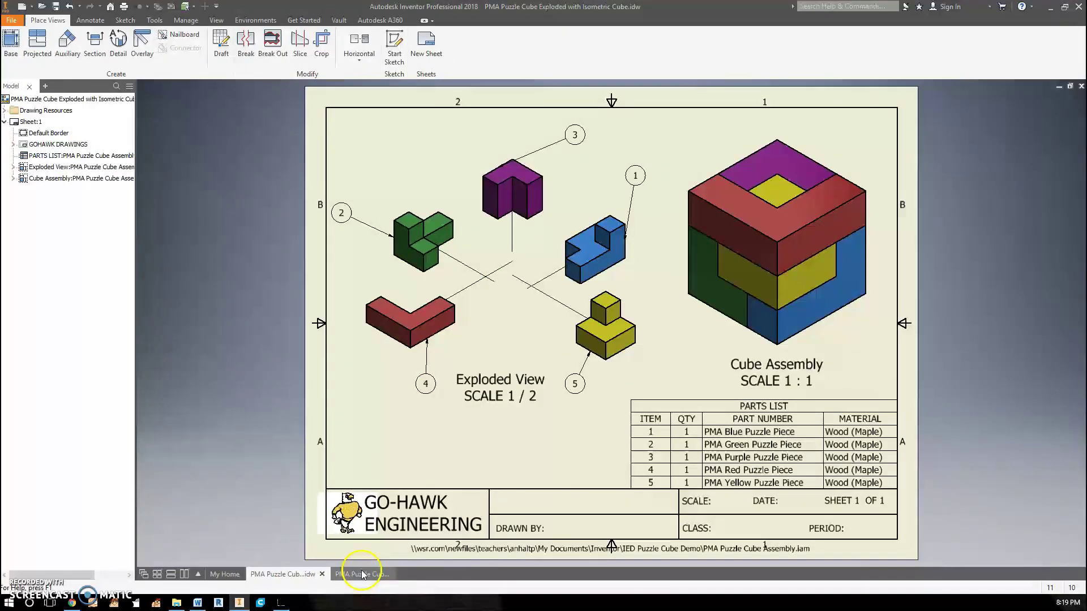
key(ctrl+z)
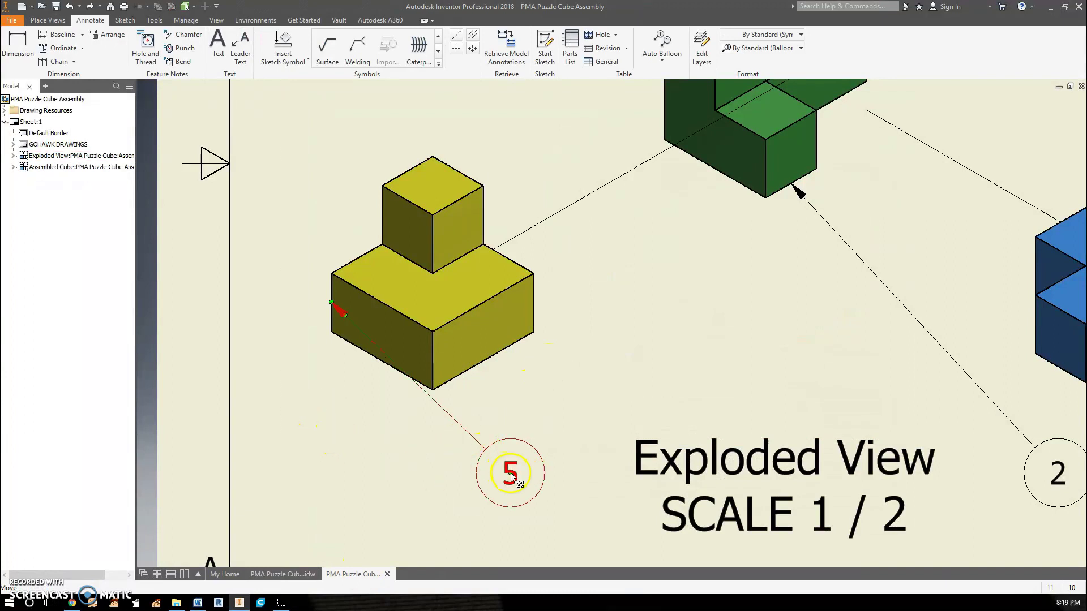
drag(508, 476, 267, 385)
Move balloon 3 down beside the purple piece and fit the whole sheet in view.
scroll(448, 401, down, 5)
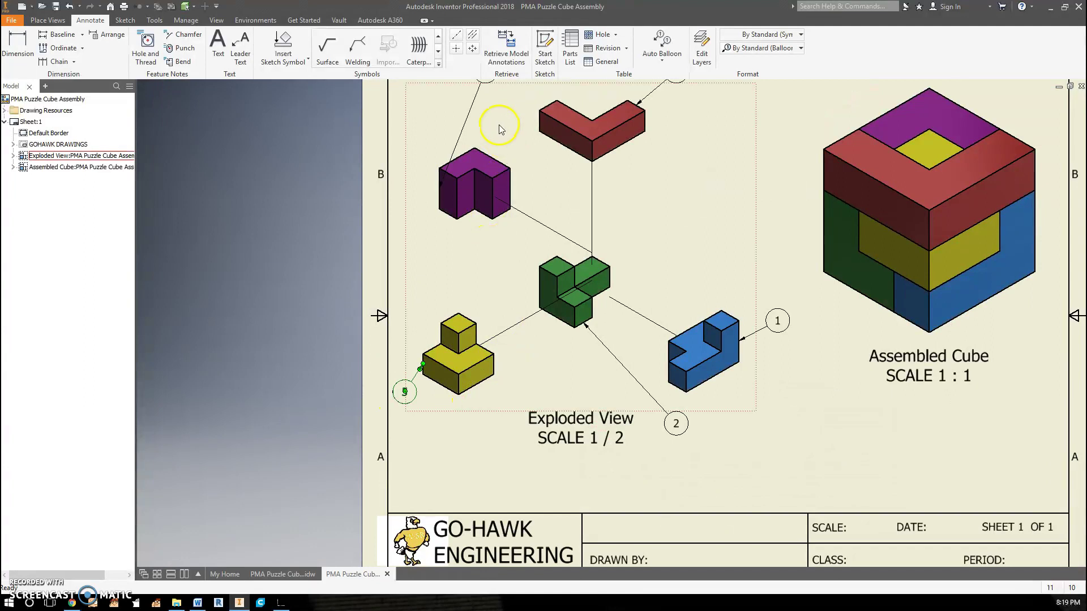
mouse_move(499, 129)
middle_down()
mouse_move(493, 187)
mouse_move(480, 201)
middle_up()
drag(464, 146, 387, 241)
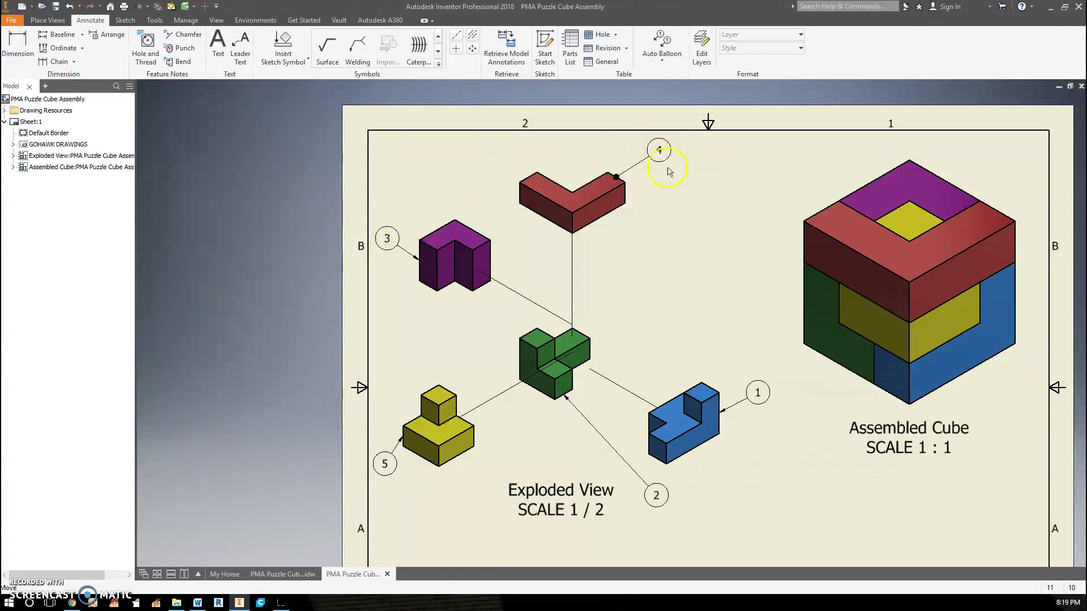
drag(674, 165, 800, 364)
scroll(788, 364, up, 3)
scroll(795, 374, down, 2)
scroll(798, 419, down, 3)
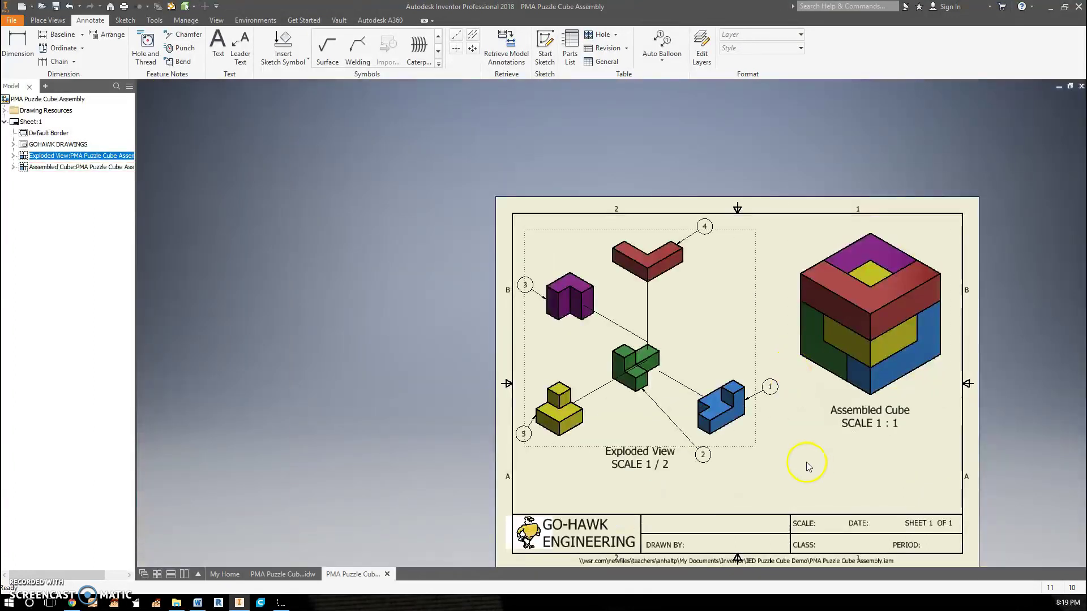
key(Home)
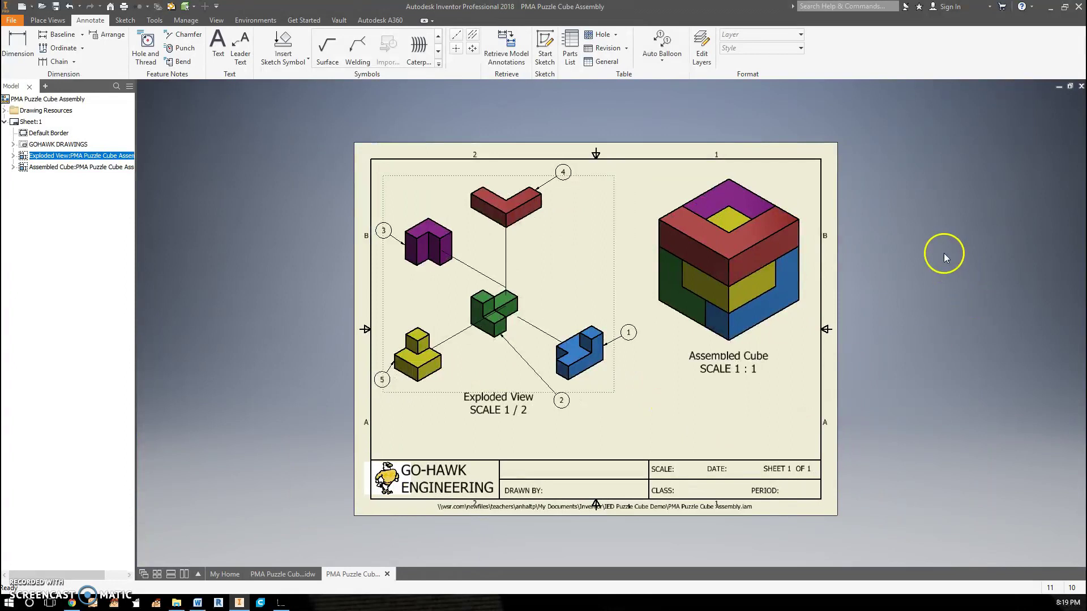
scroll(943, 253, up, 2)
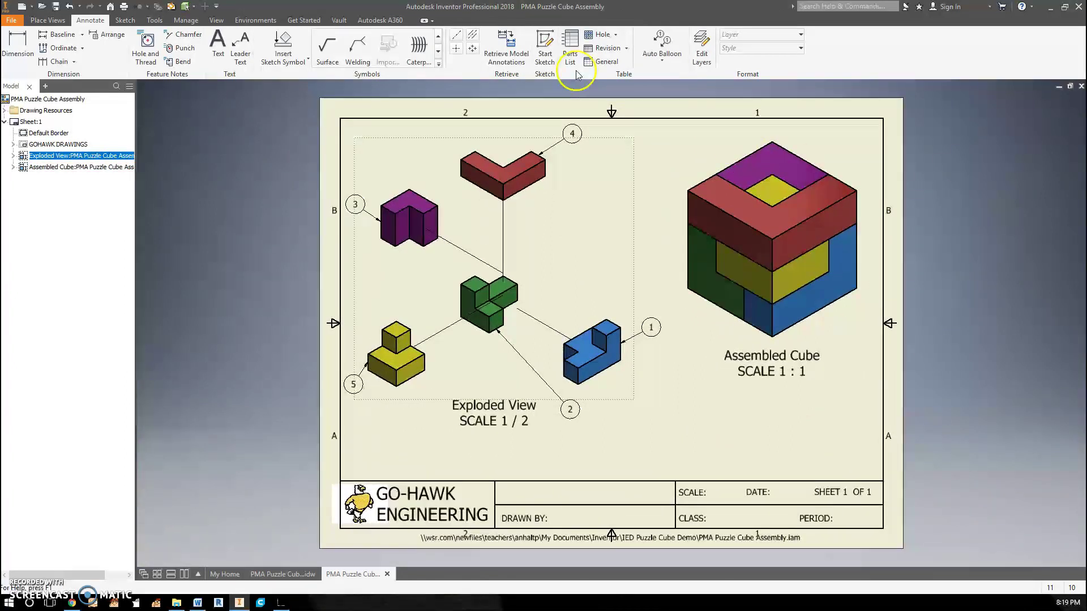
Create a Parts Only parts list sourced from the exploded view.
click(667, 166)
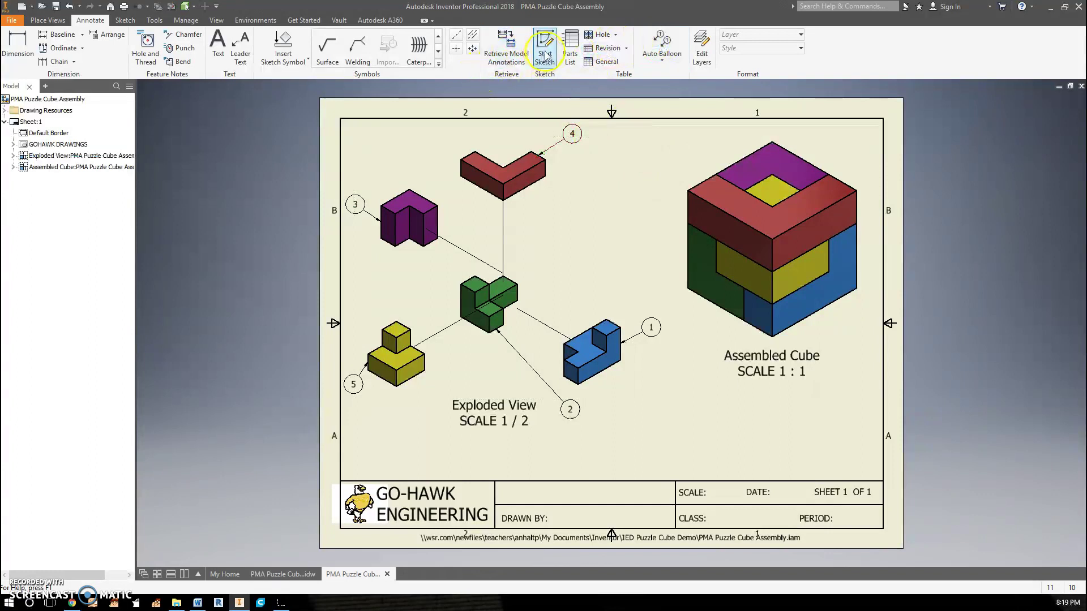
click(569, 48)
click(192, 187)
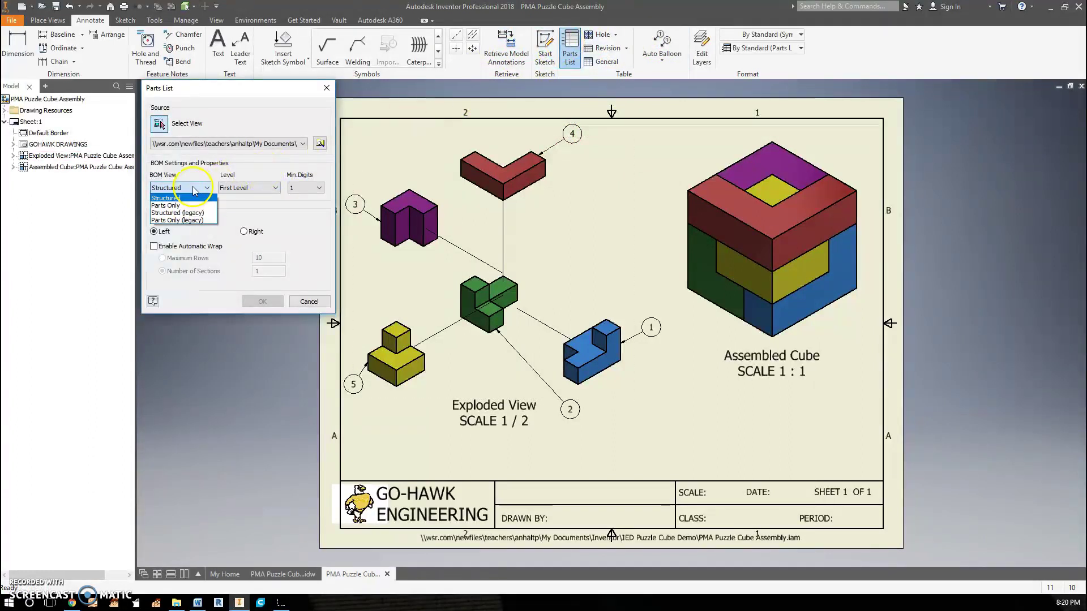
click(194, 205)
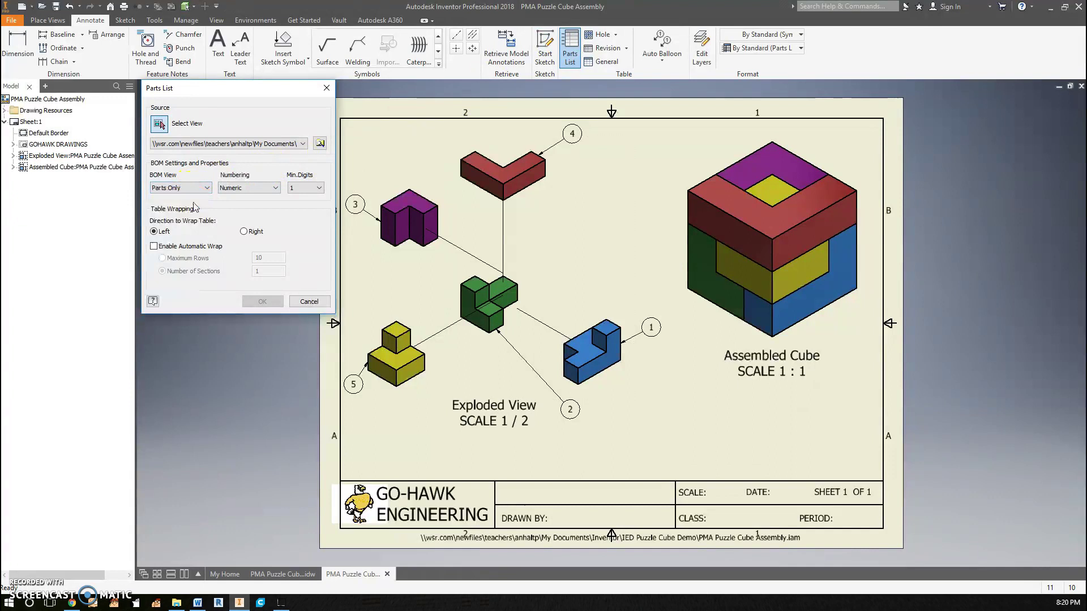
click(202, 189)
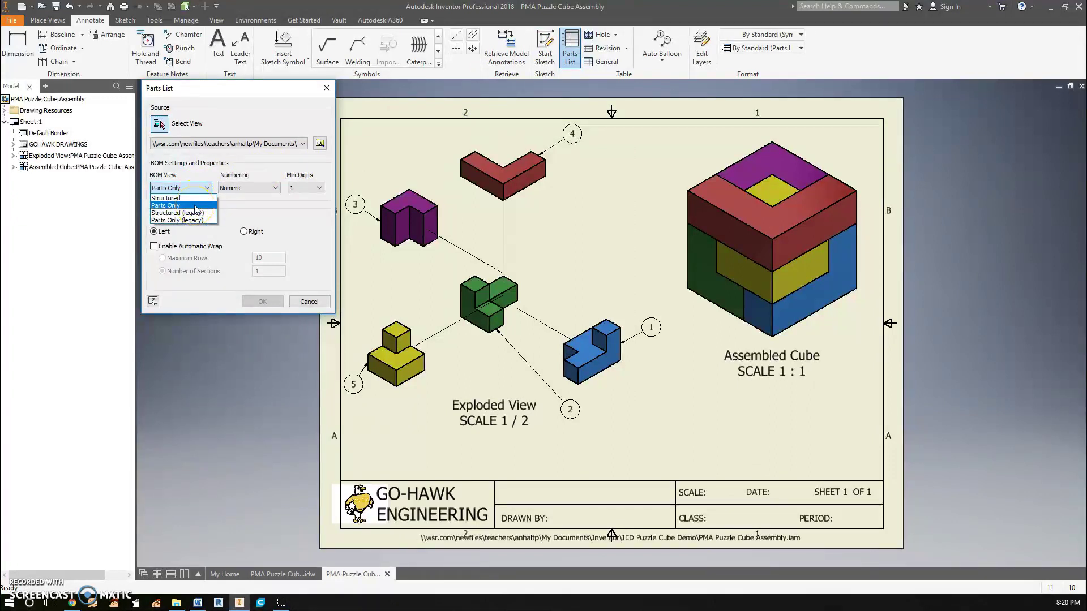
click(196, 206)
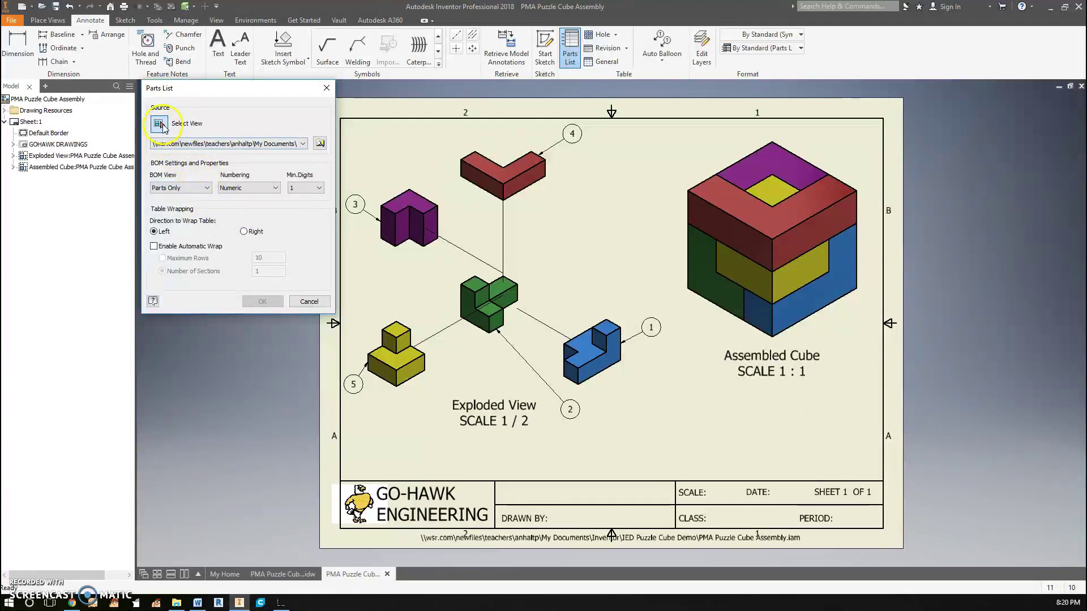
click(428, 282)
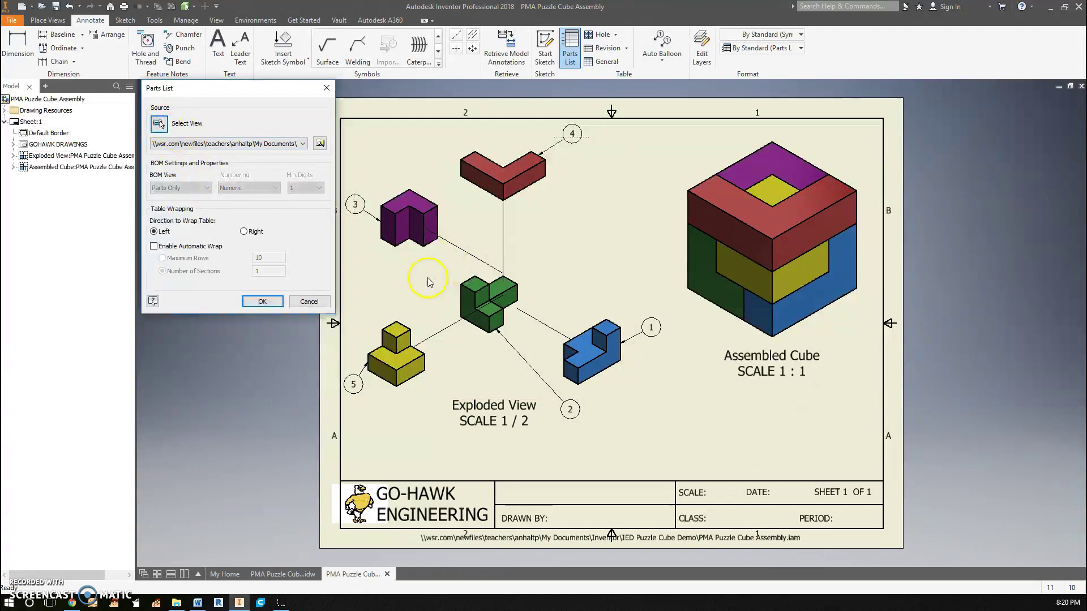
click(264, 302)
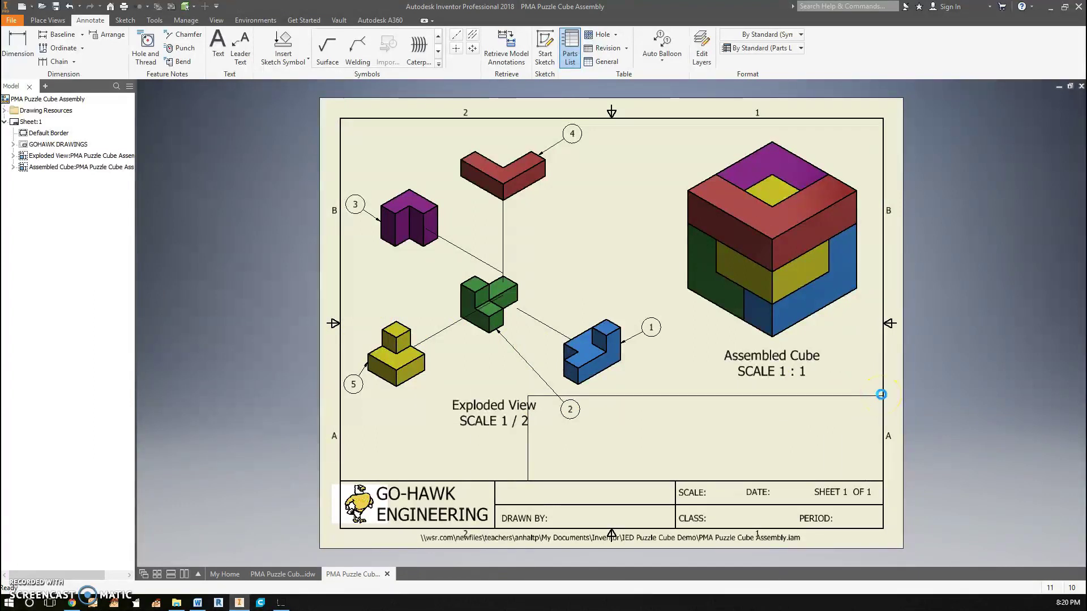
Place the parts list at lower right, narrow its ITEM and QTY columns, and open its editor.
click(881, 394)
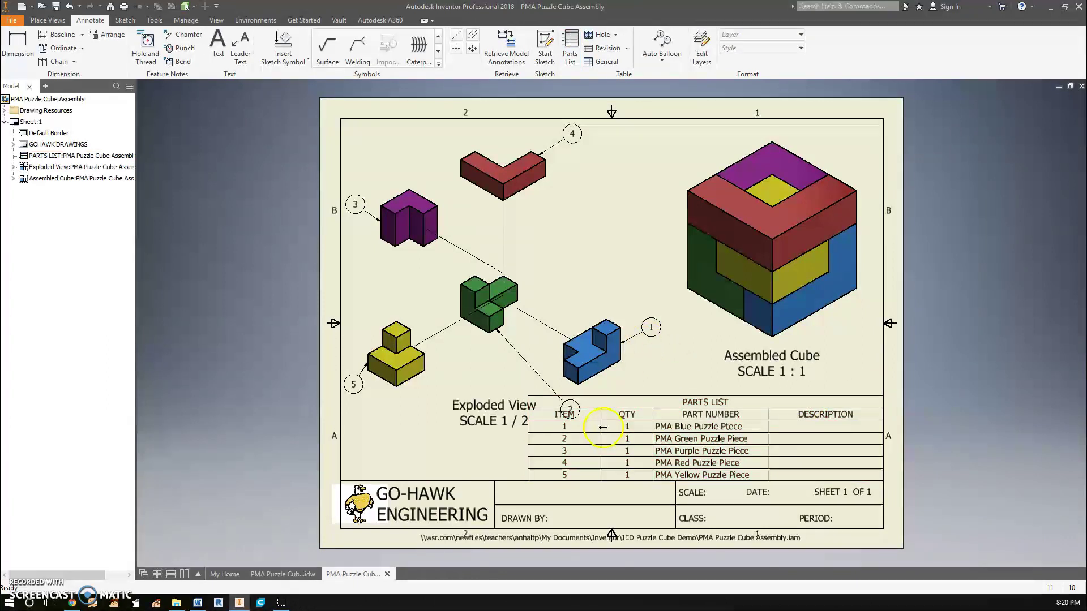
drag(604, 428, 628, 428)
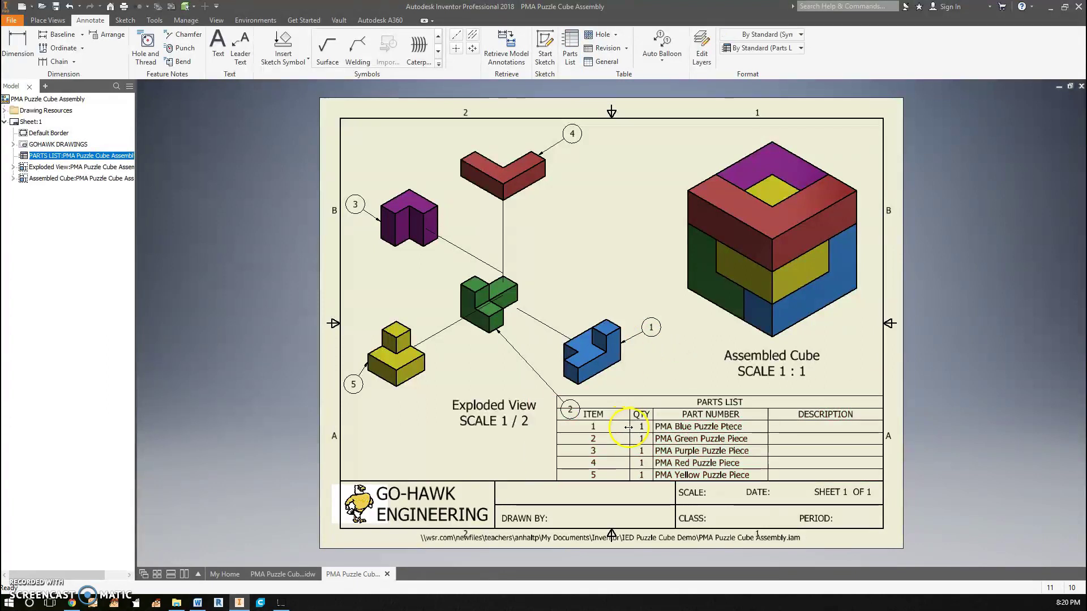
drag(559, 426, 595, 426)
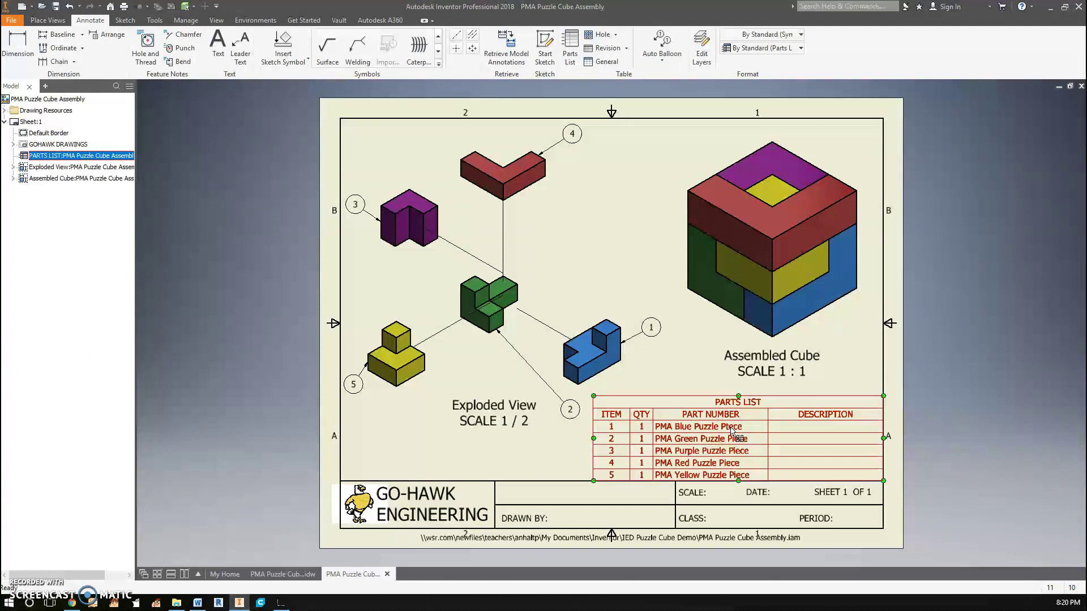
click(289, 574)
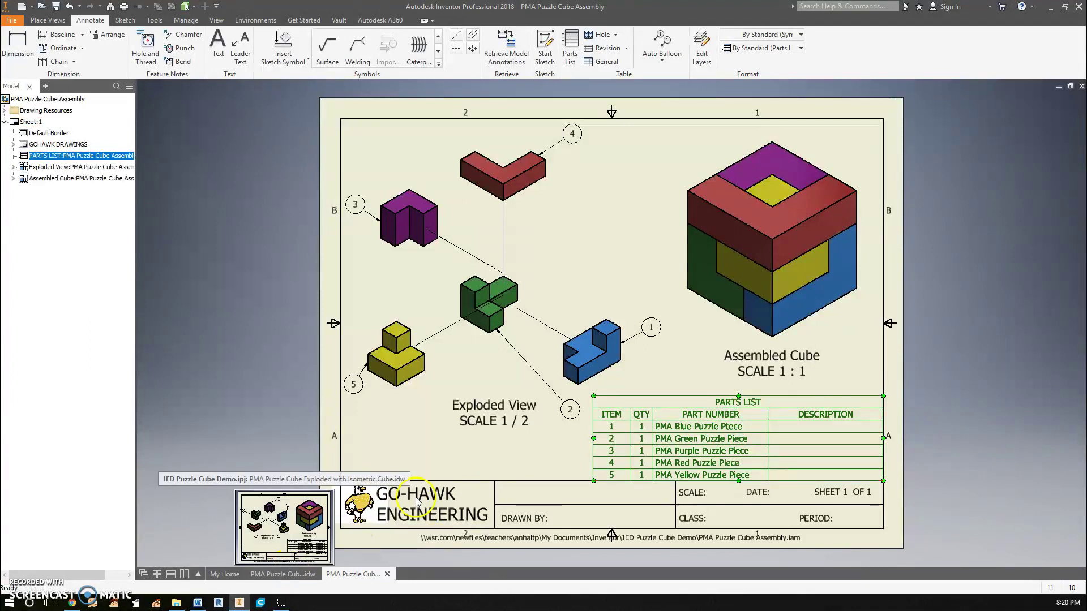
double_click(728, 430)
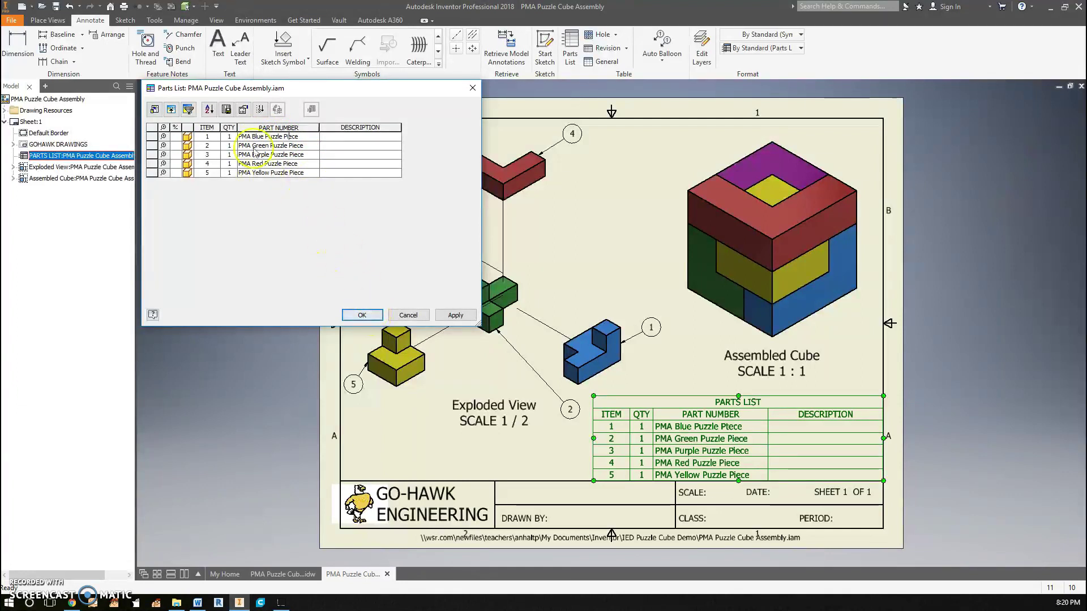
Remove the DESCRIPTION column, add MATERIAL in its place, and apply the parts list changes.
click(350, 129)
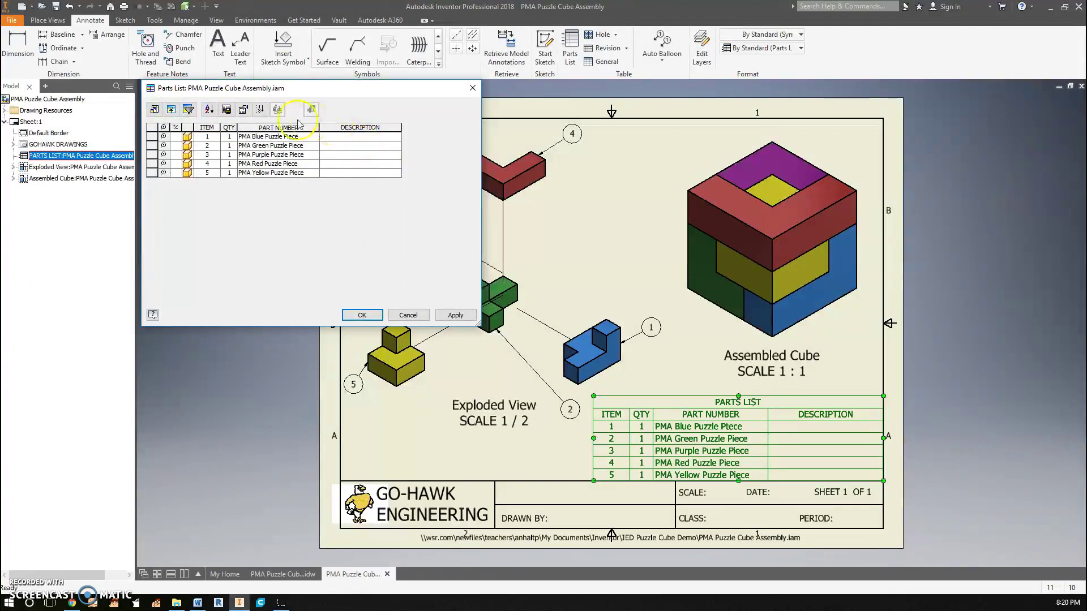
click(156, 111)
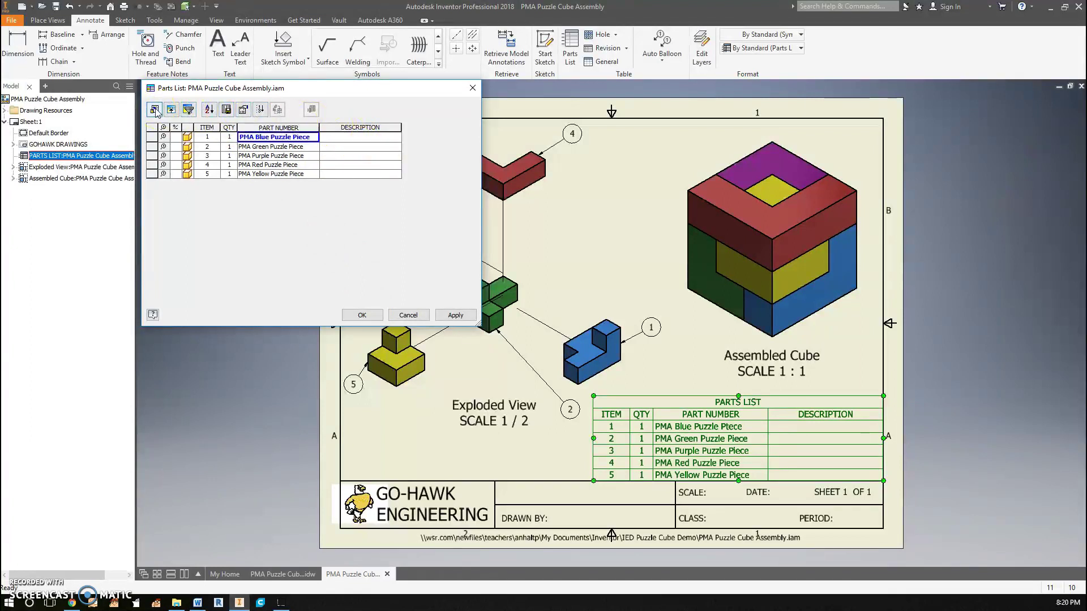
click(369, 169)
click(325, 195)
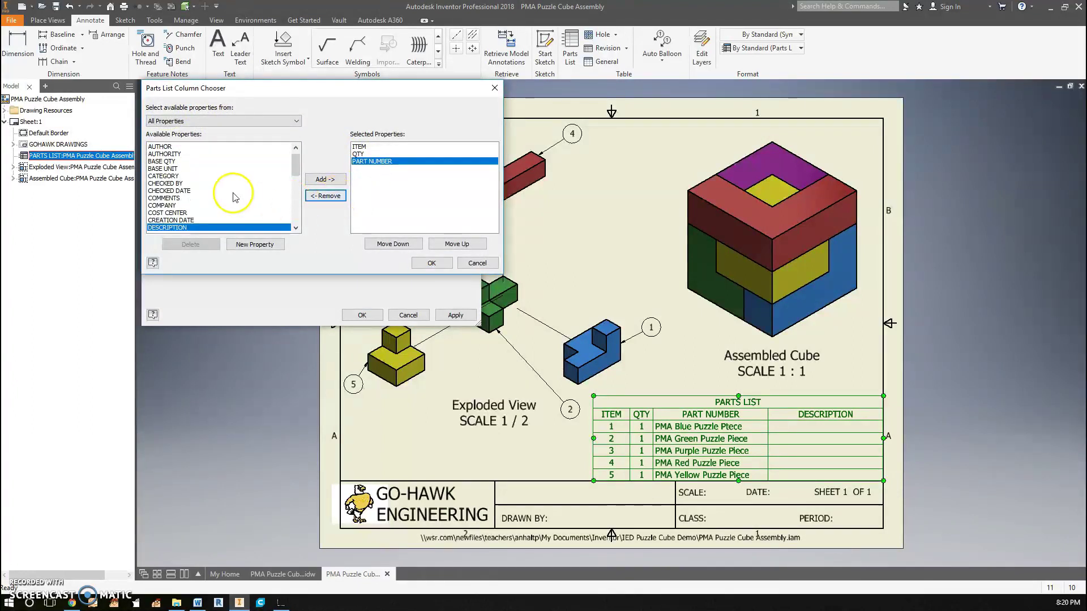
scroll(234, 197, down, 3)
scroll(232, 195, down, 5)
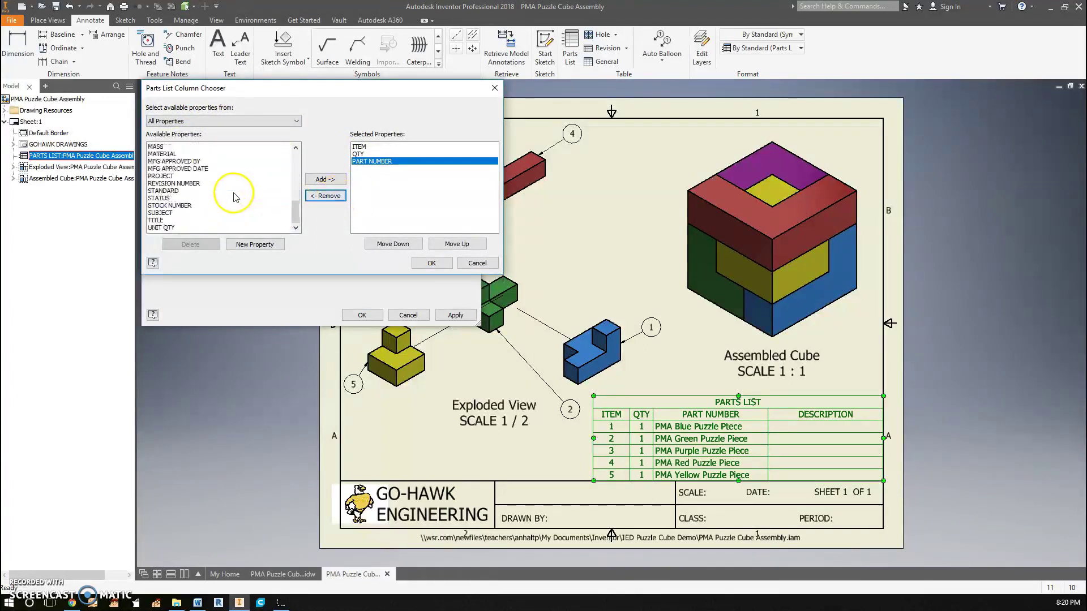
click(177, 157)
click(326, 179)
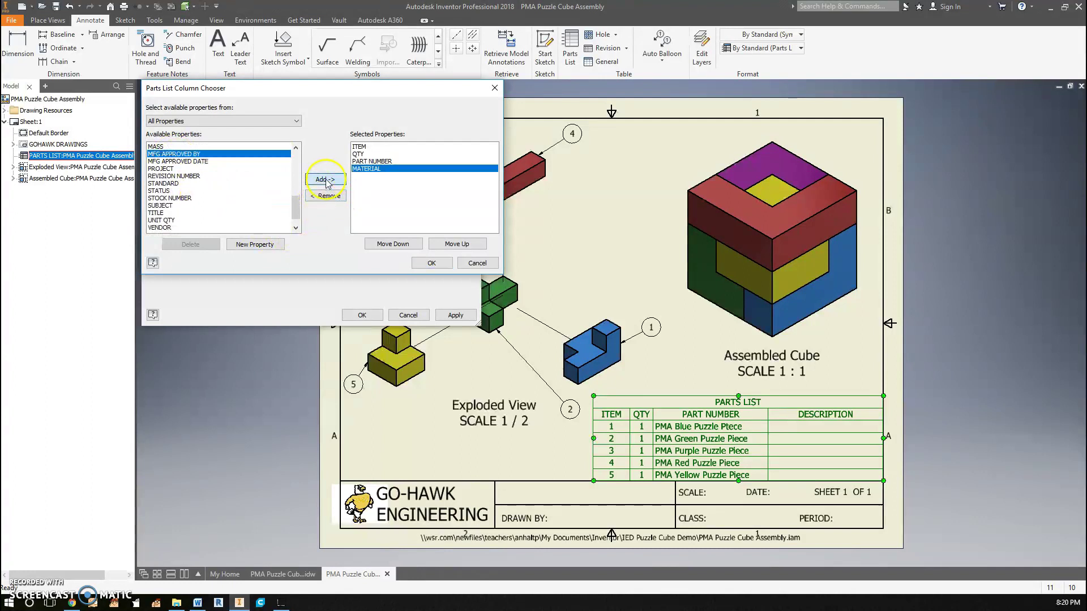
click(431, 263)
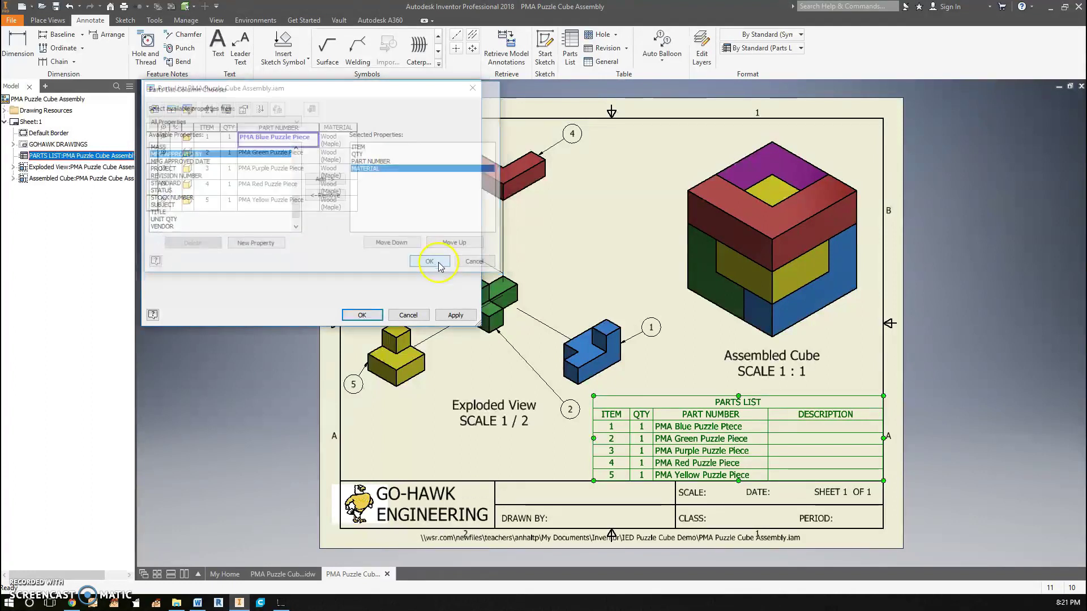
click(360, 313)
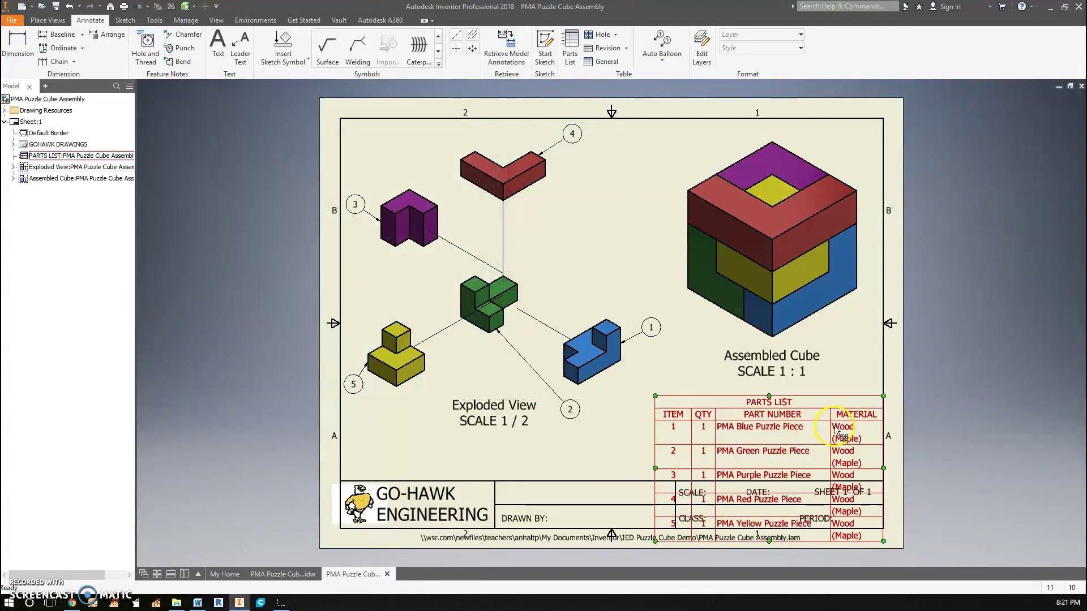
Widen the MATERIAL column so each Wood (Maple) entry fits on one line, then deselect.
drag(830, 427, 813, 429)
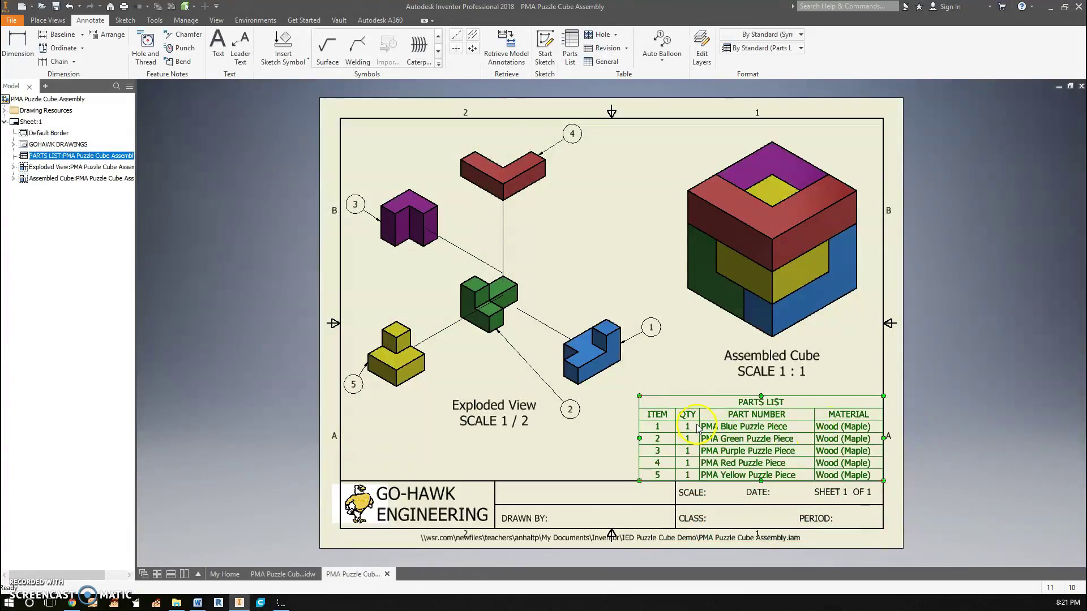
click(847, 384)
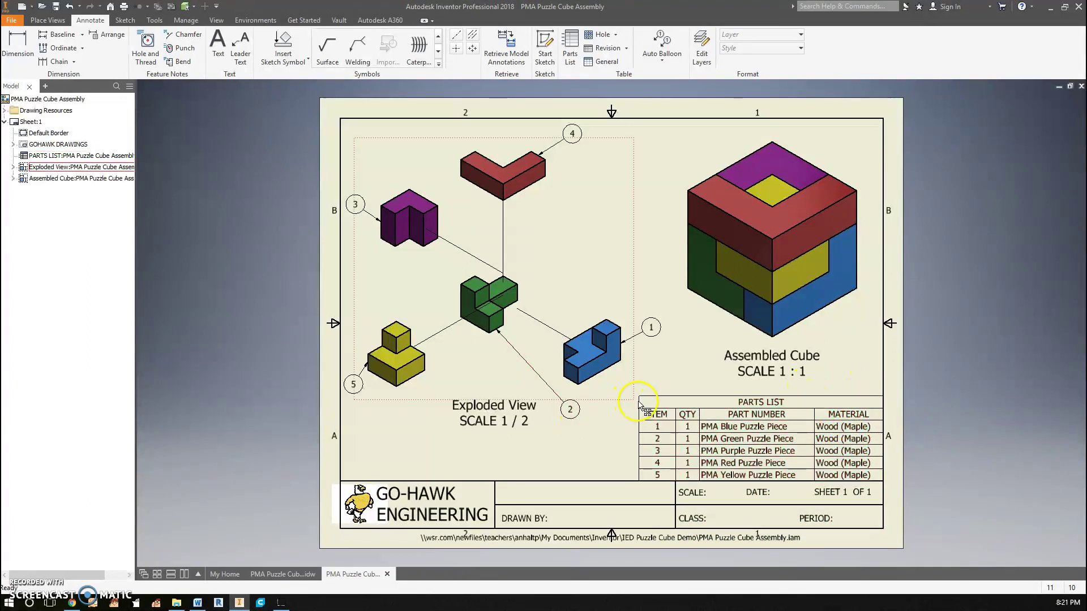
Open PMA Blue Puzzle Piece.ipt from the Inventor home page.
click(283, 574)
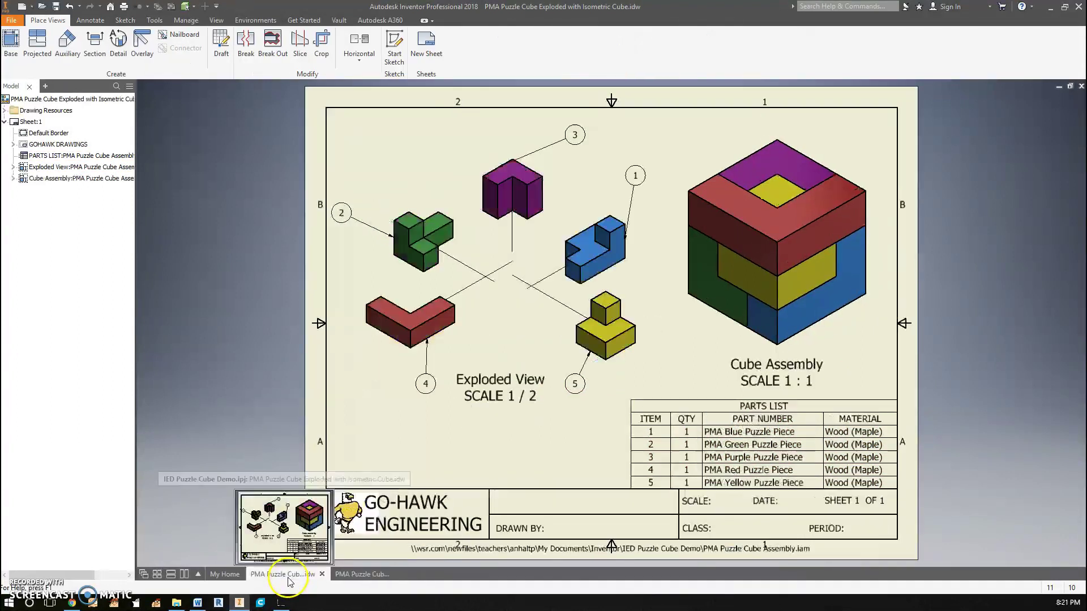
click(237, 575)
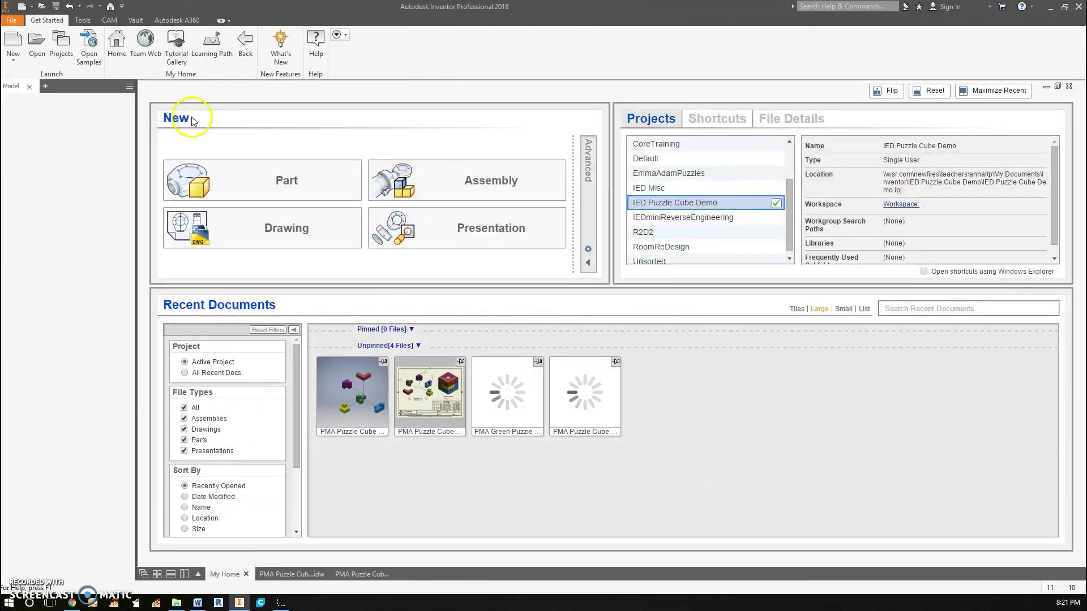
click(37, 42)
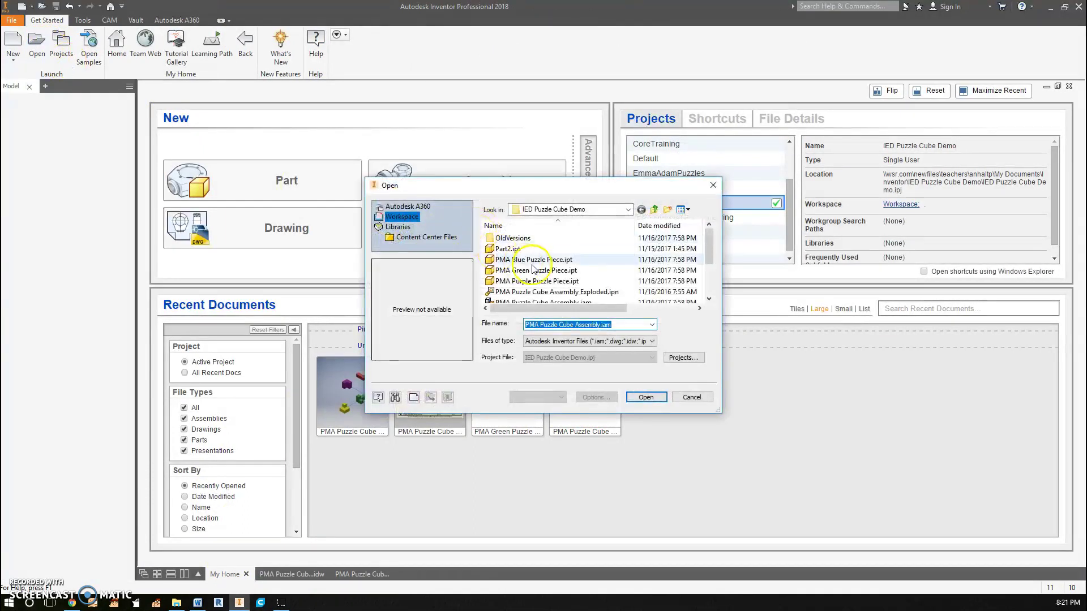
click(537, 259)
click(646, 397)
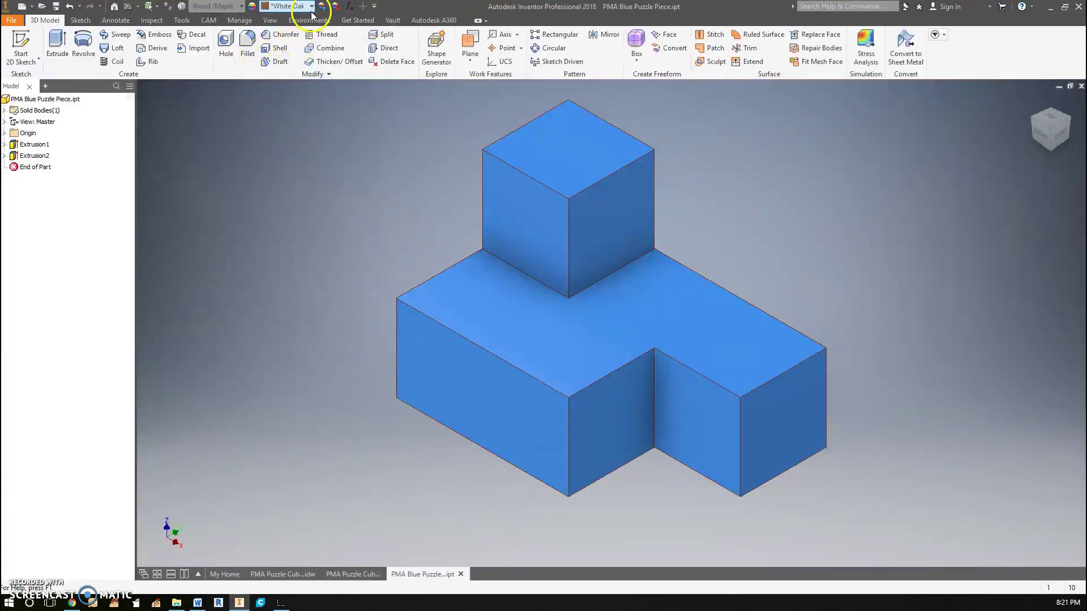
Set the blue piece's material to Gold and return to the puzzle cube assembly drawing.
click(311, 6)
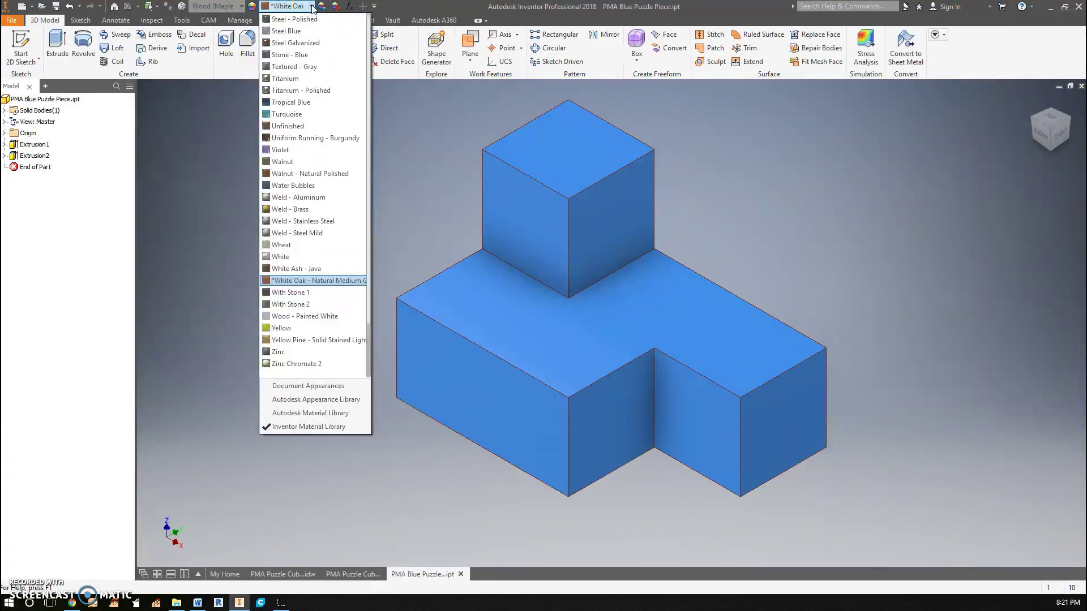
click(241, 7)
click(241, 6)
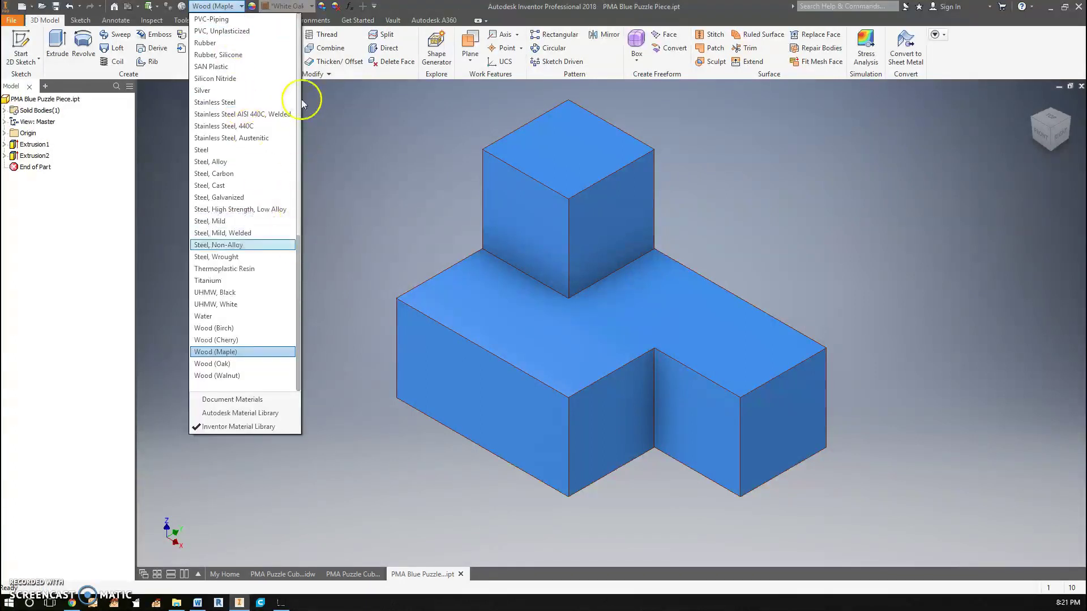
scroll(262, 119, up, 12)
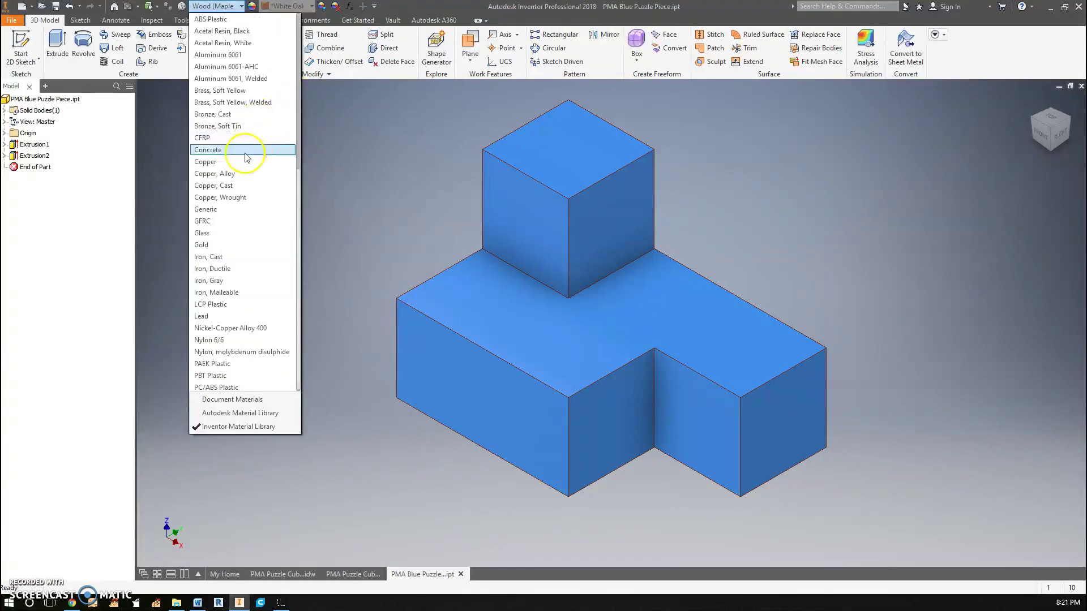
click(253, 243)
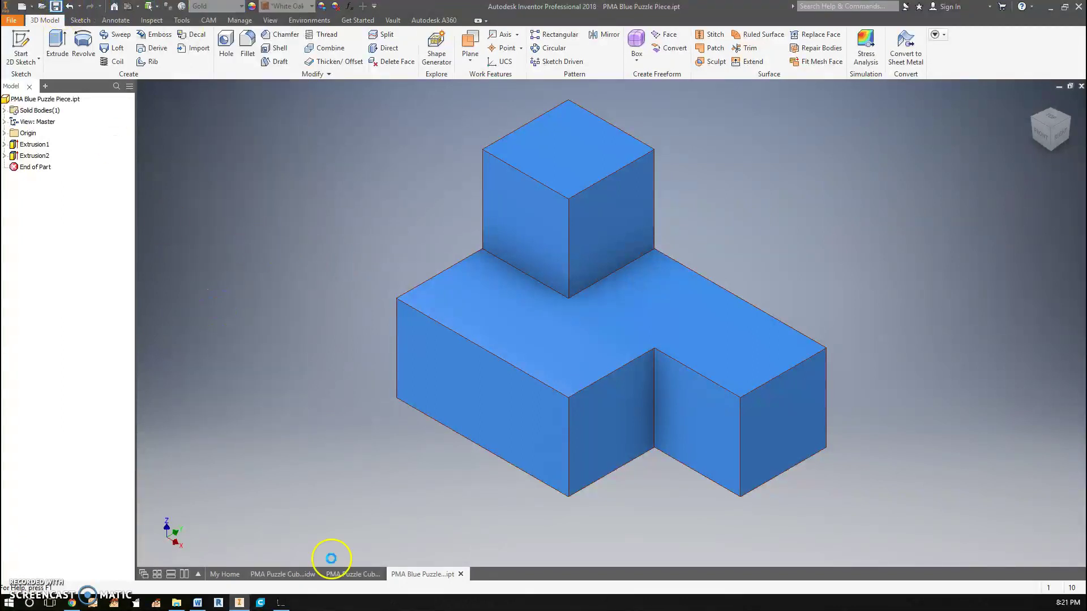
click(356, 574)
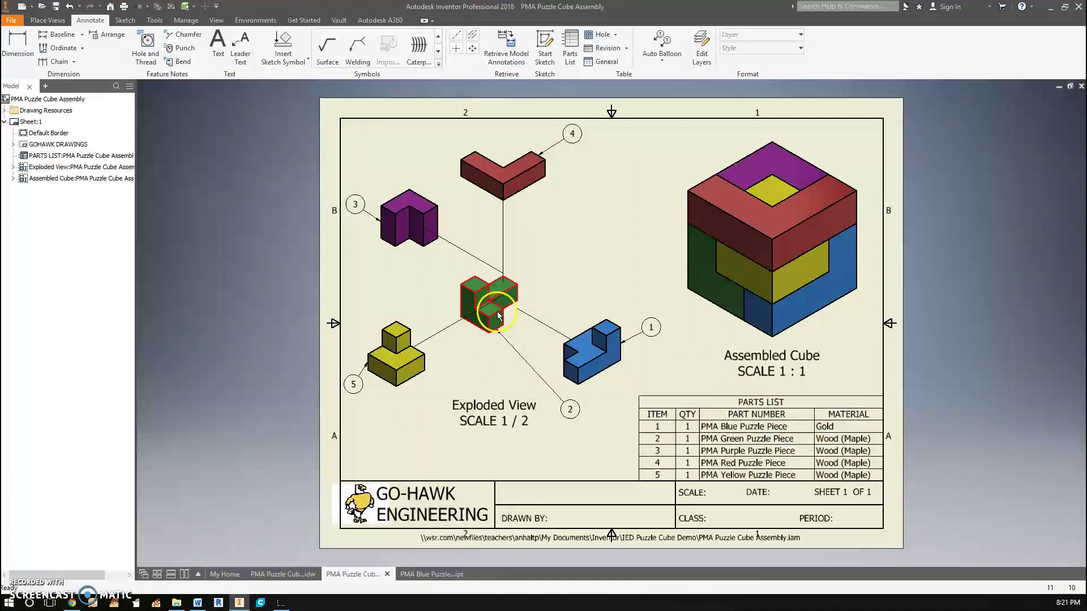
double_click(493, 315)
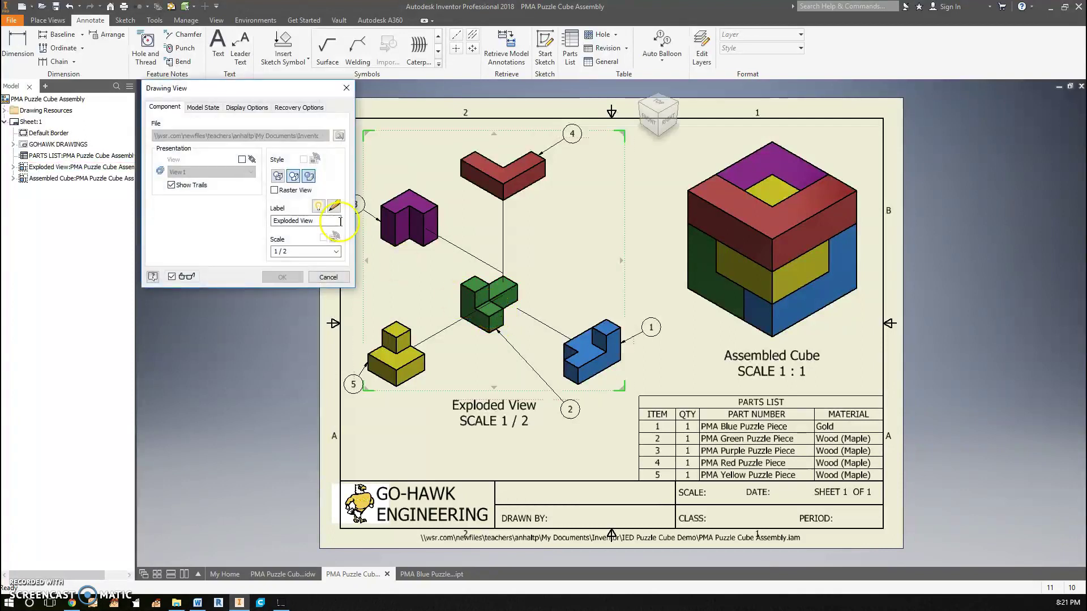
click(329, 278)
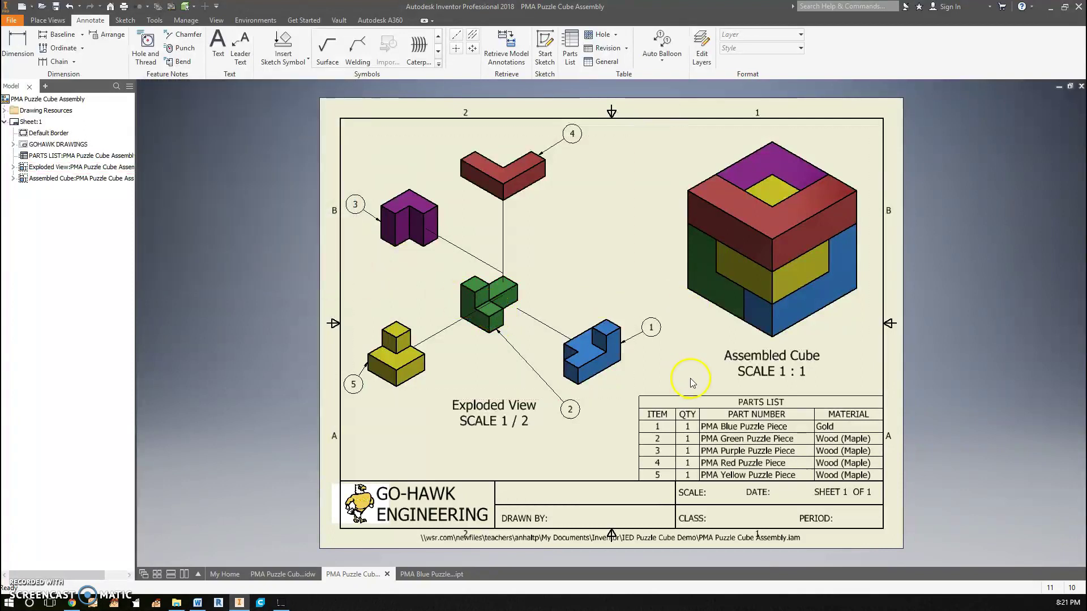